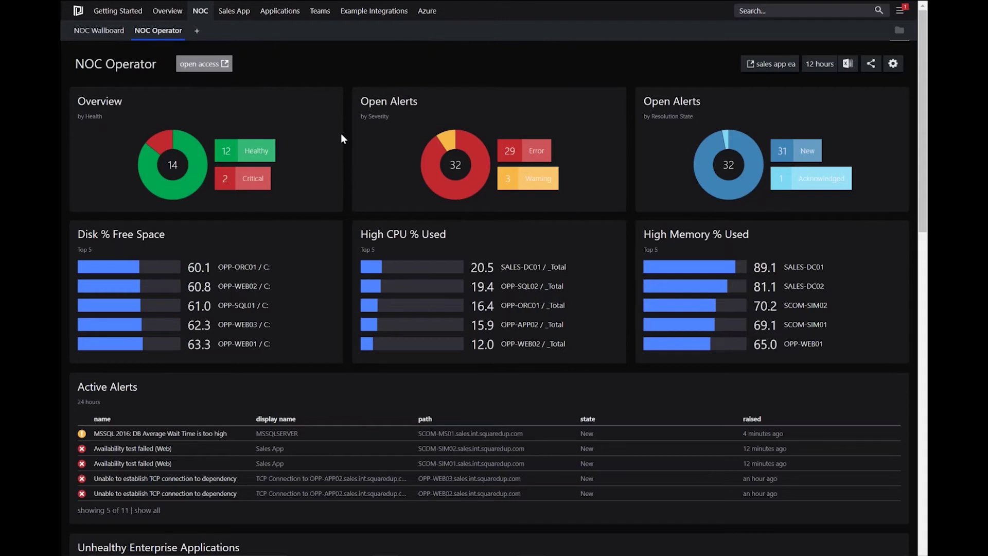
Examine the NOC Operator dashboard from the health and alert donuts down to the ServiceNow changes, including the unhealthy applications and servers.
mouse_move(153, 161)
scroll(379, 176, down, 2)
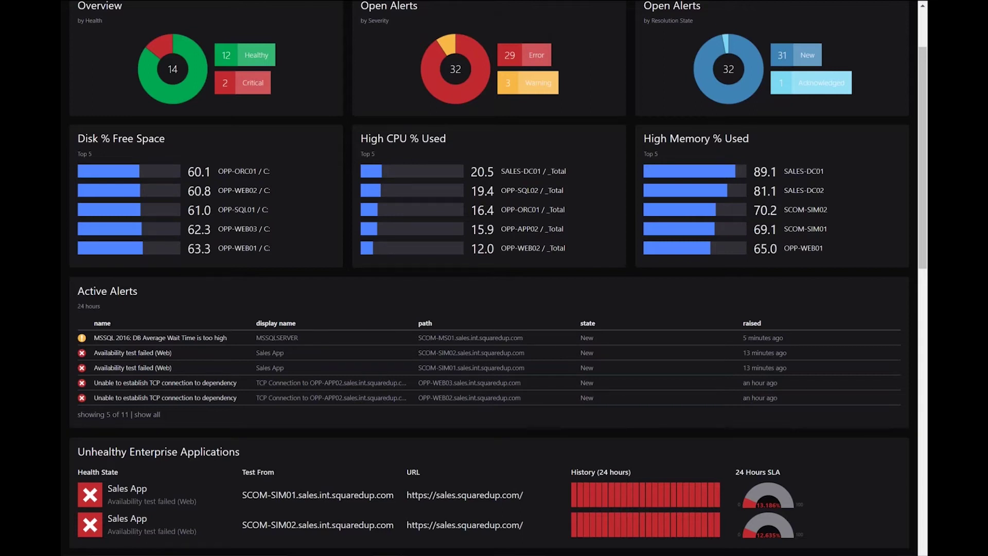
scroll(296, 325, down, 1)
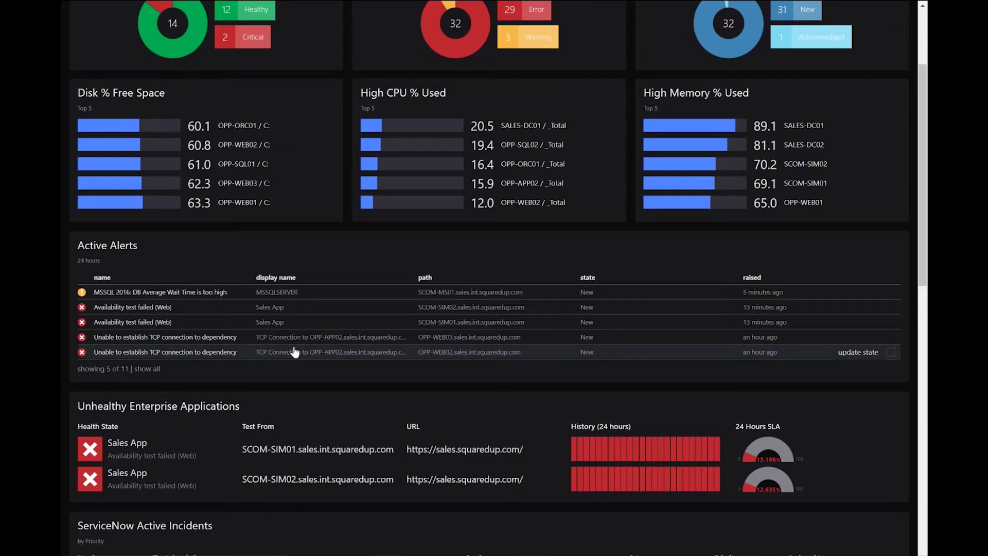
scroll(294, 352, down, 2)
scroll(417, 245, down, 1)
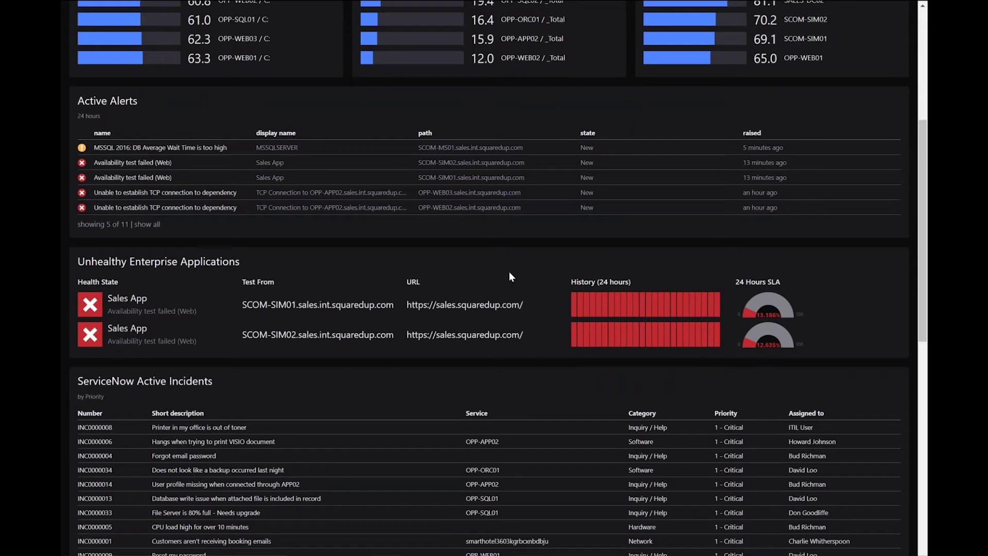
scroll(509, 273, down, 1)
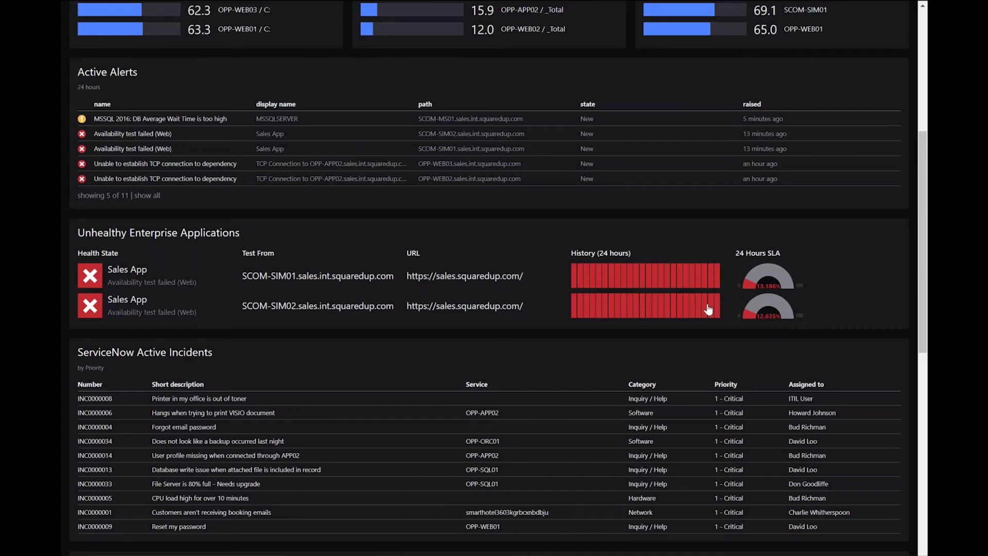
scroll(440, 309, down, 3)
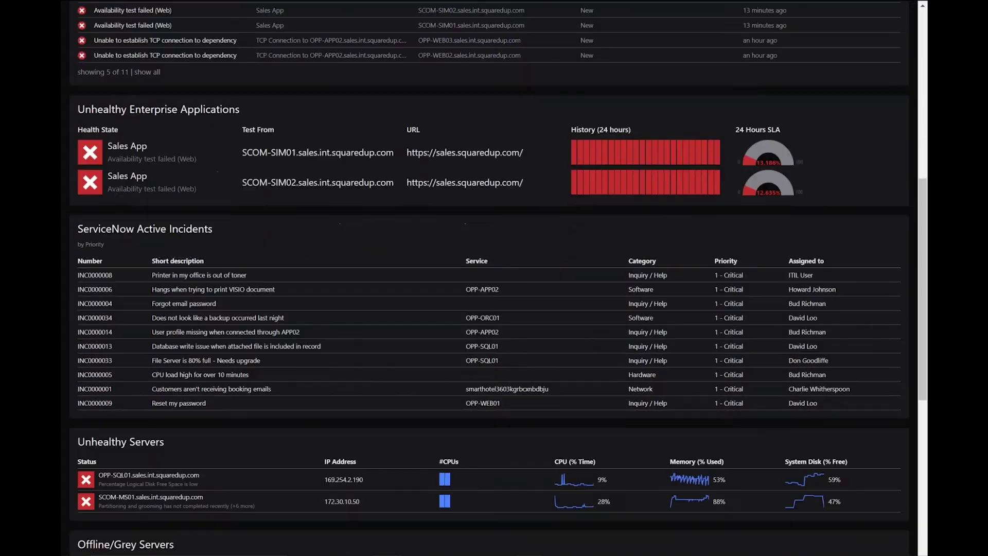
scroll(415, 297, down, 1)
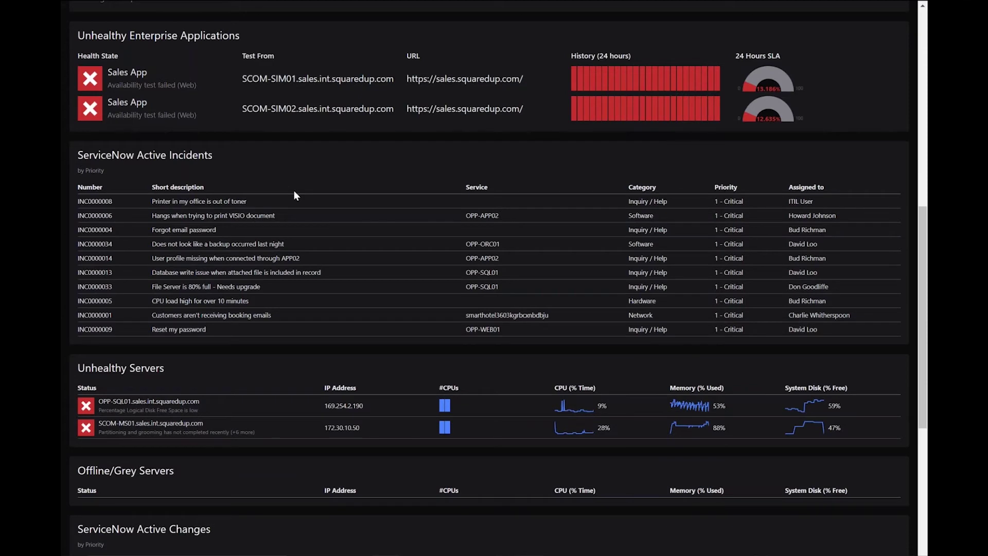
scroll(294, 191, down, 1)
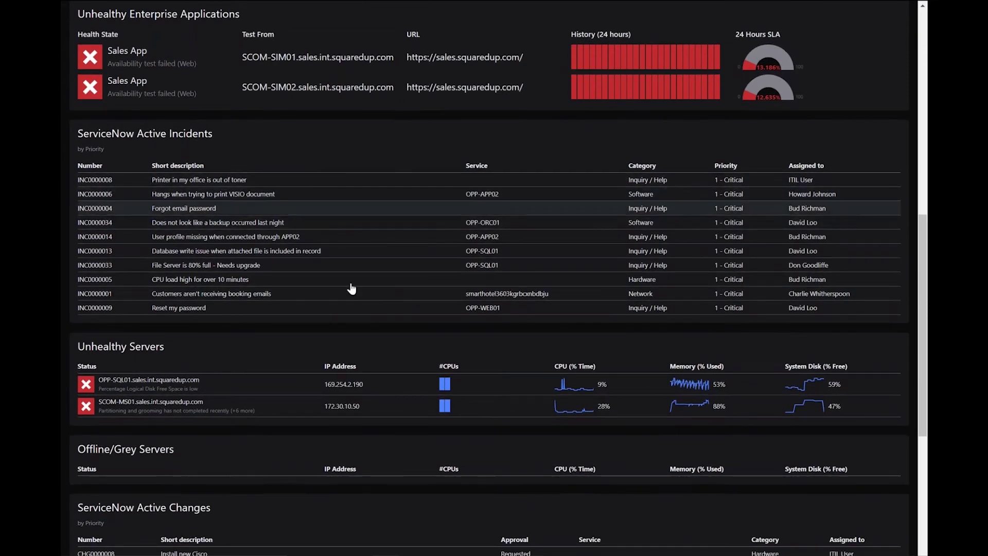
scroll(352, 287, down, 1)
scroll(348, 289, down, 5)
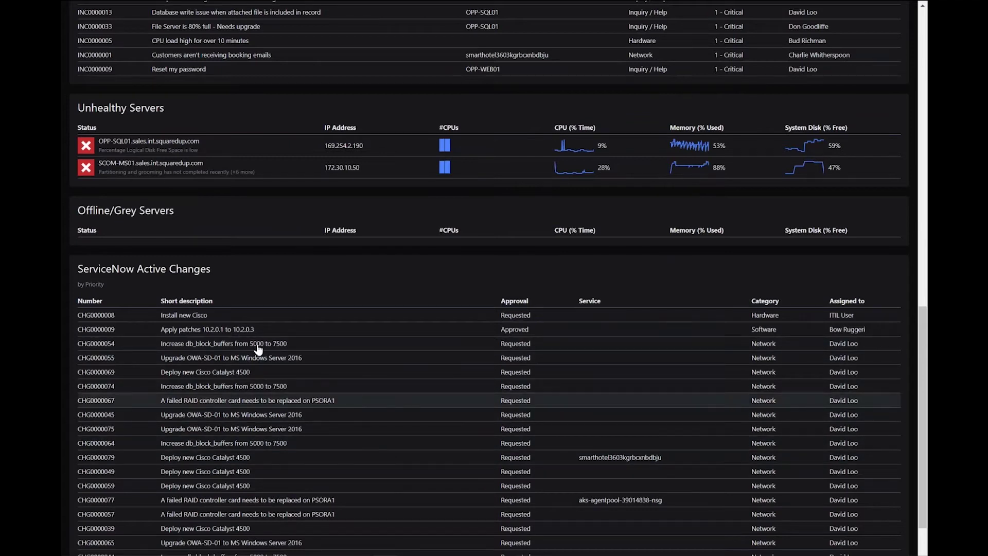
scroll(314, 285, up, 3)
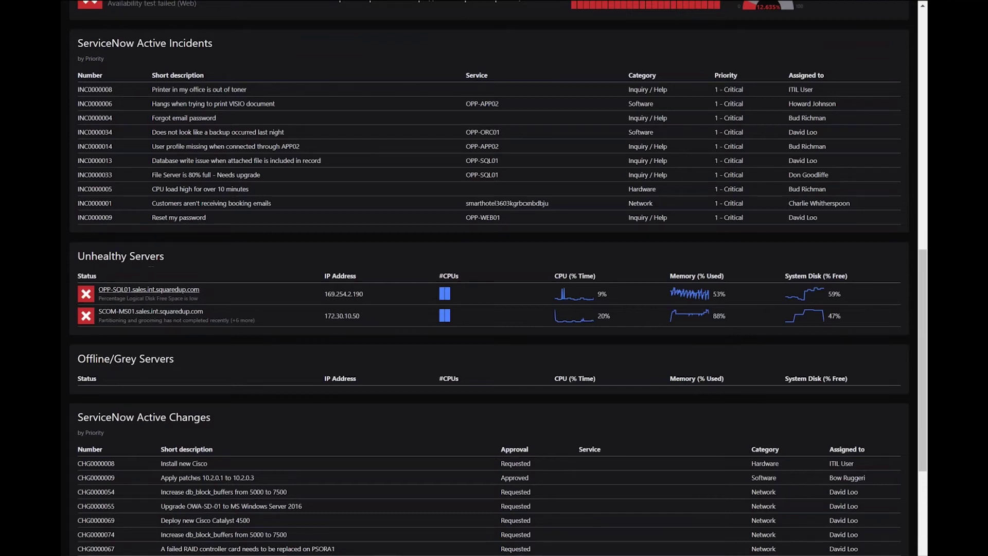
scroll(309, 304, up, 1)
scroll(369, 381, up, 1)
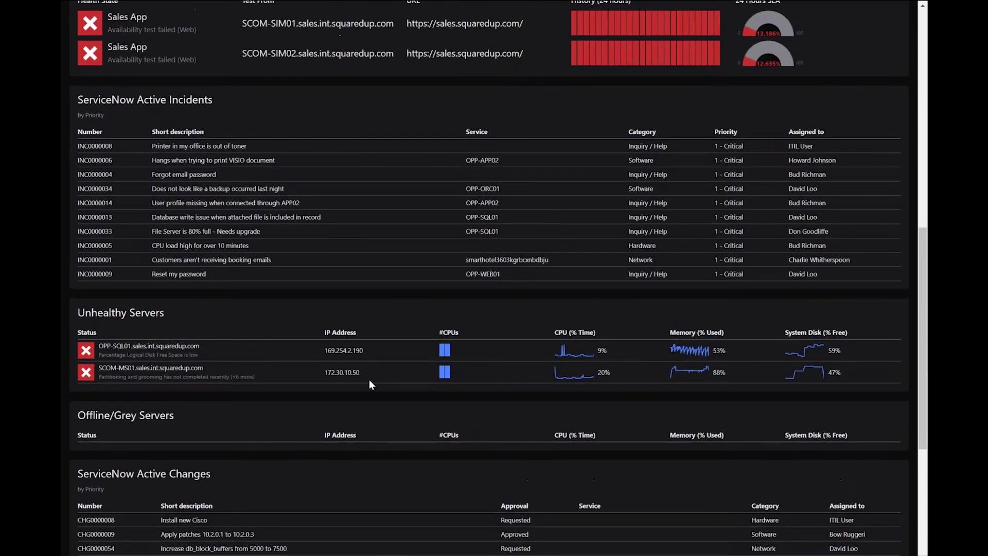
scroll(306, 331, up, 1)
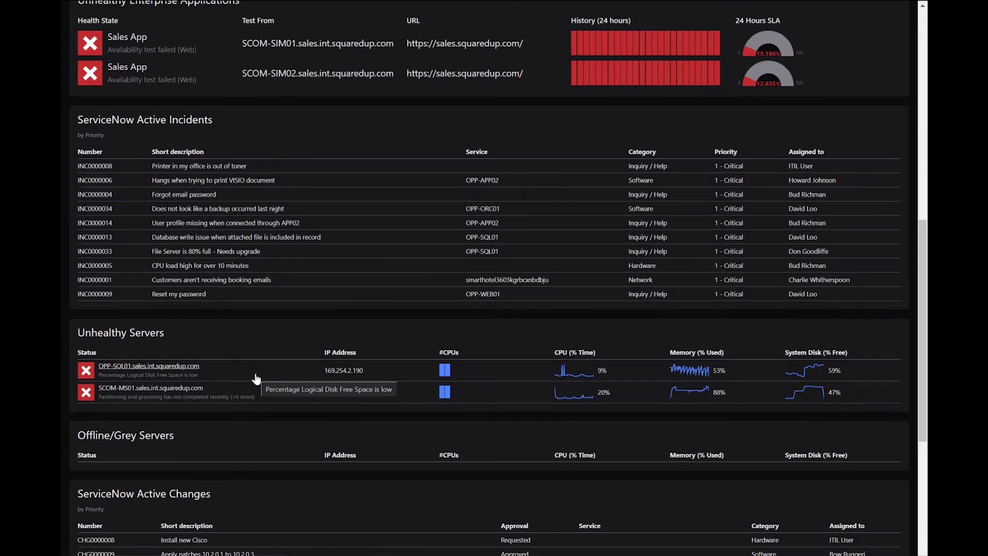
scroll(256, 379, up, 10)
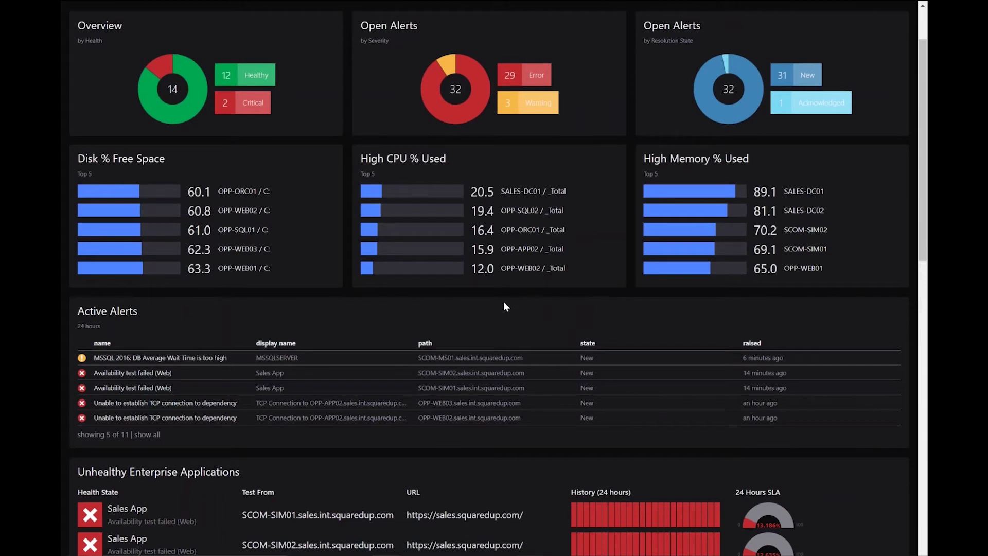
scroll(539, 304, up, 2)
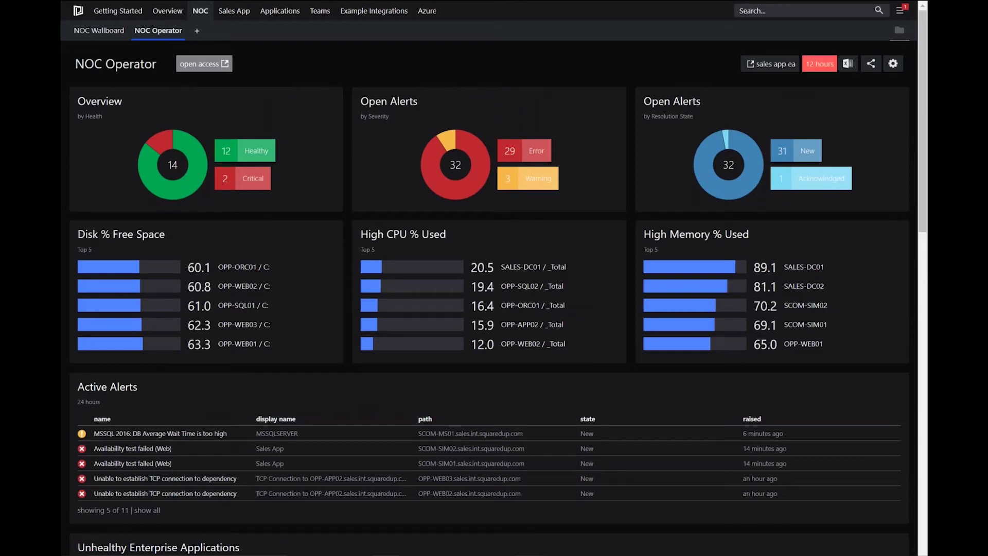
Edit the NOC Operator dashboard, add a new tile in its own row above Active Alerts and start configuring it.
click(893, 64)
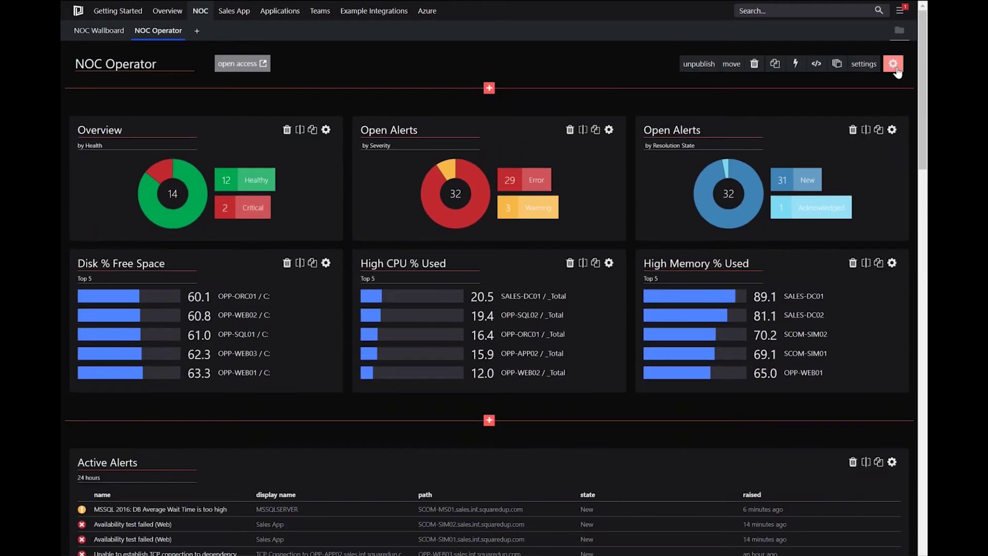
click(489, 421)
scroll(476, 410, down, 1)
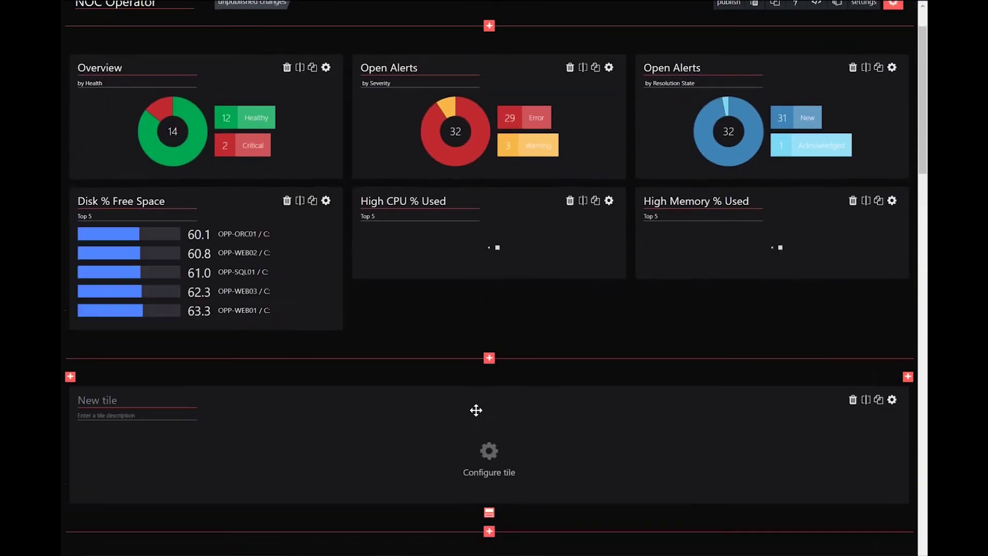
scroll(493, 448, down, 1)
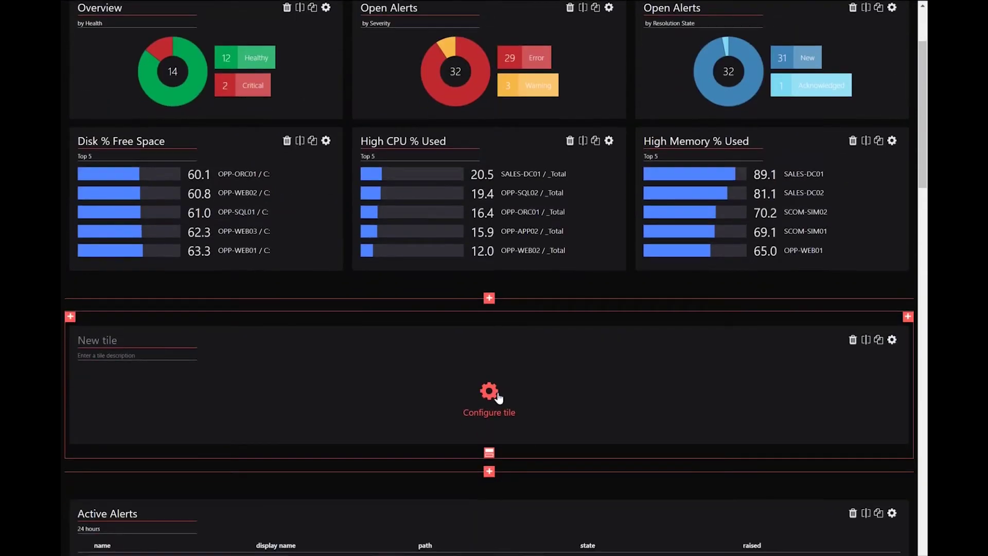
click(489, 392)
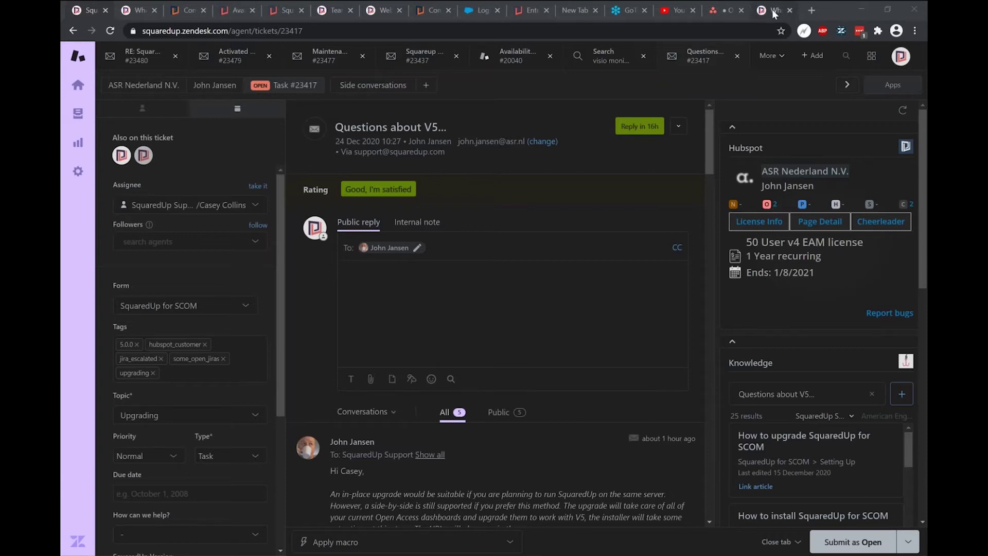
Switch from Zendesk to the NOC Operator dashboard, consult the webinar script in Teams and return to the dashboard.
key(alt+Tab)
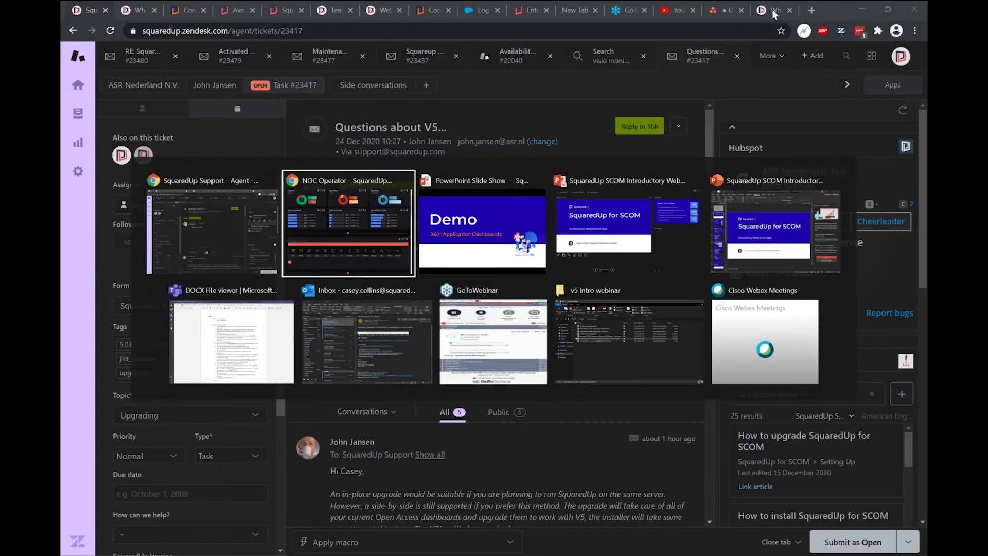
scroll(403, 326, up, 3)
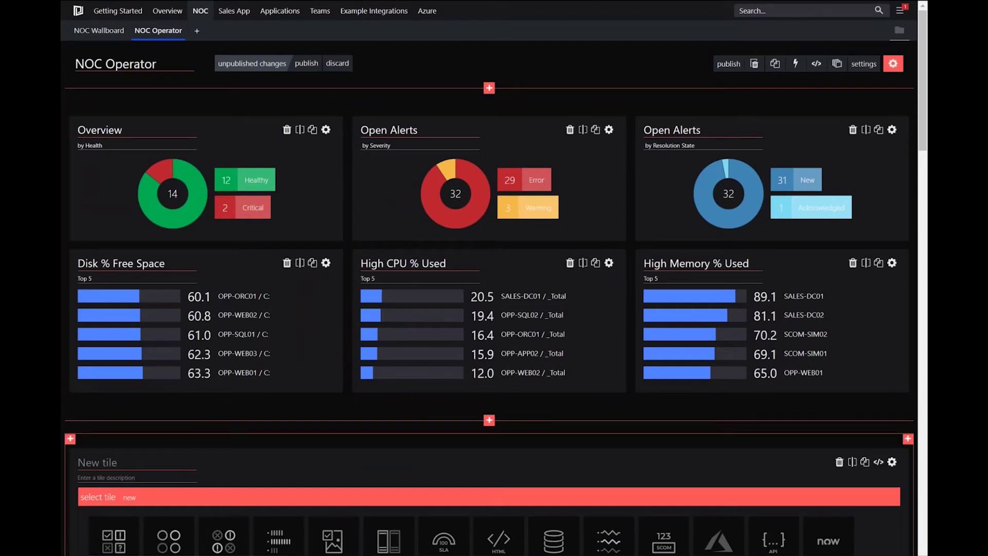
key(alt+Tab)
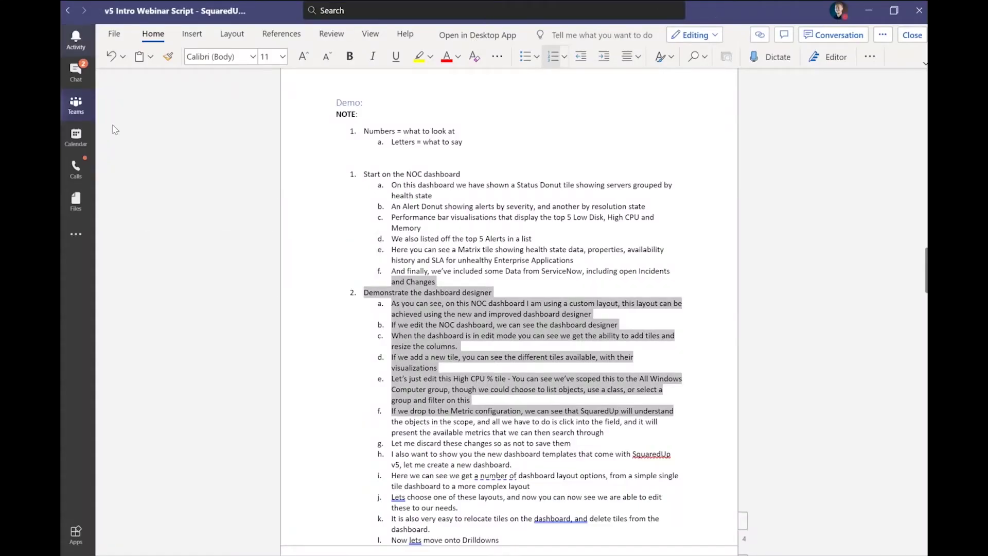
key(alt+Tab)
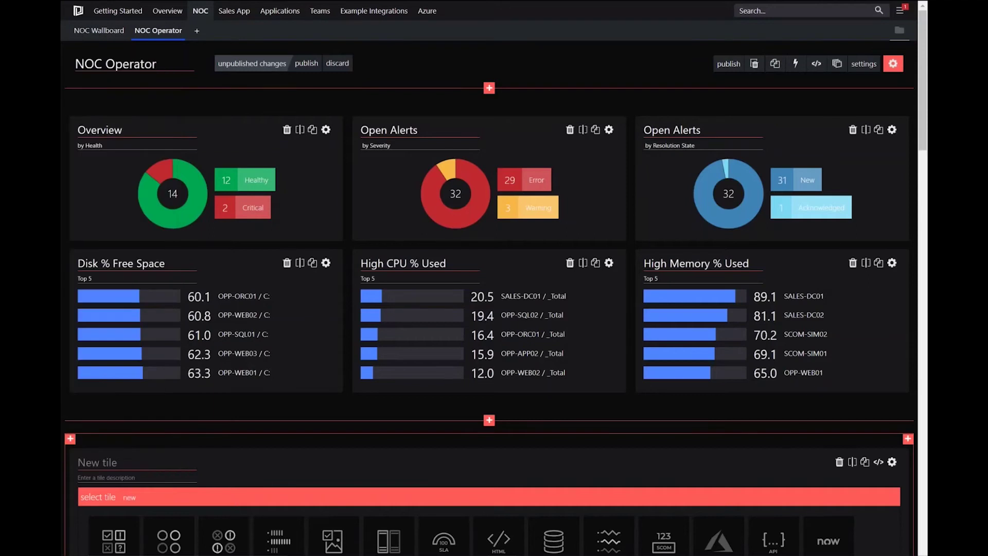
Review the new tile's available types, and open the High CPU % Used tile's scope and metric settings.
scroll(575, 361, down, 2)
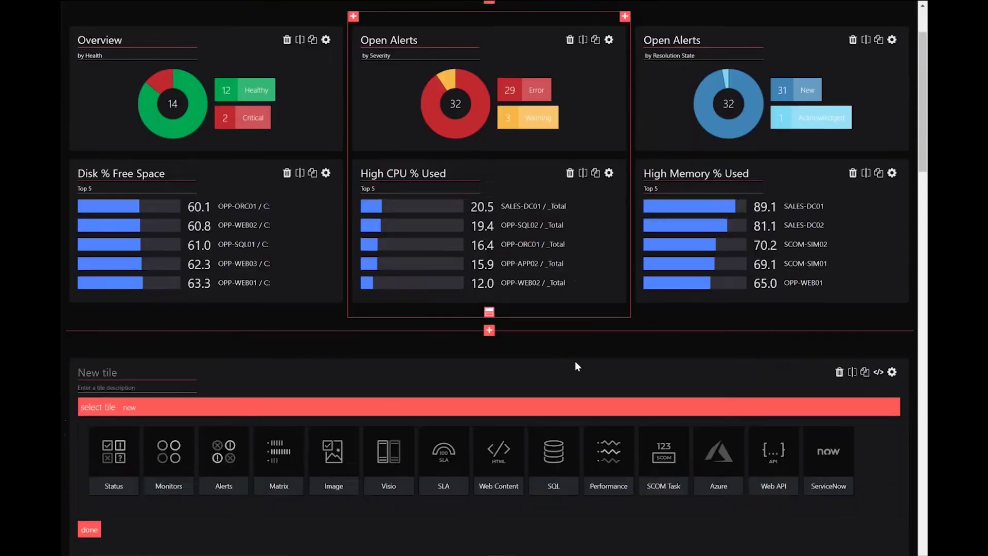
scroll(575, 366, down, 2)
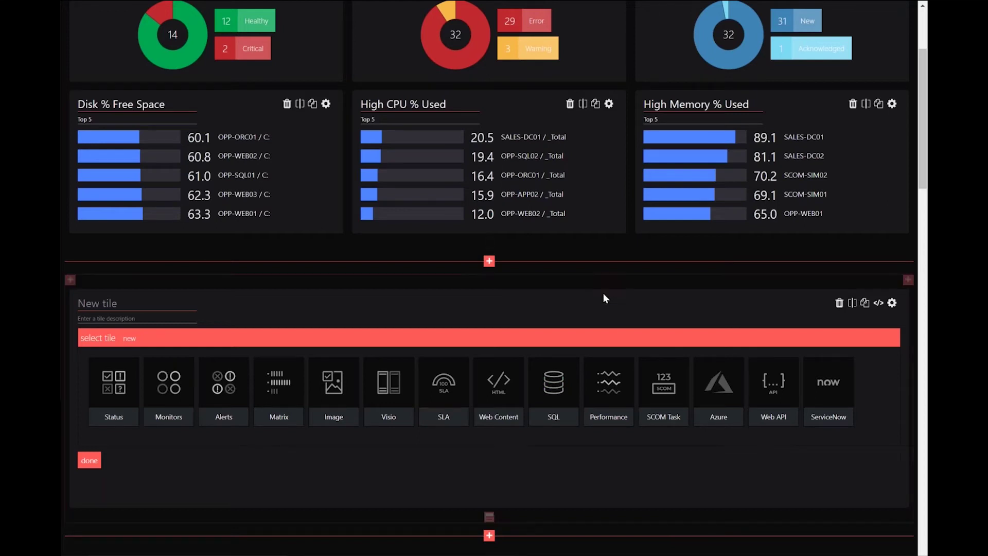
scroll(607, 293, up, 3)
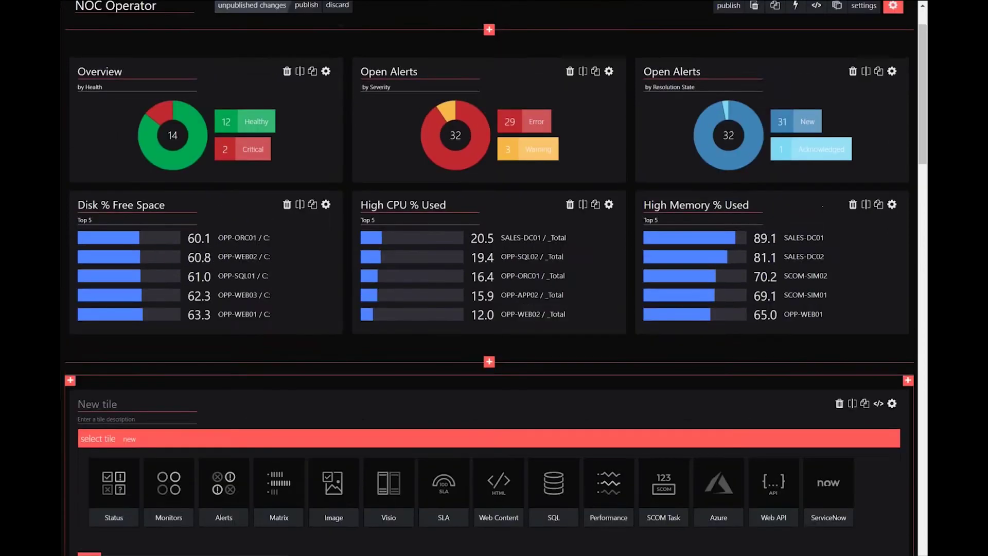
click(609, 205)
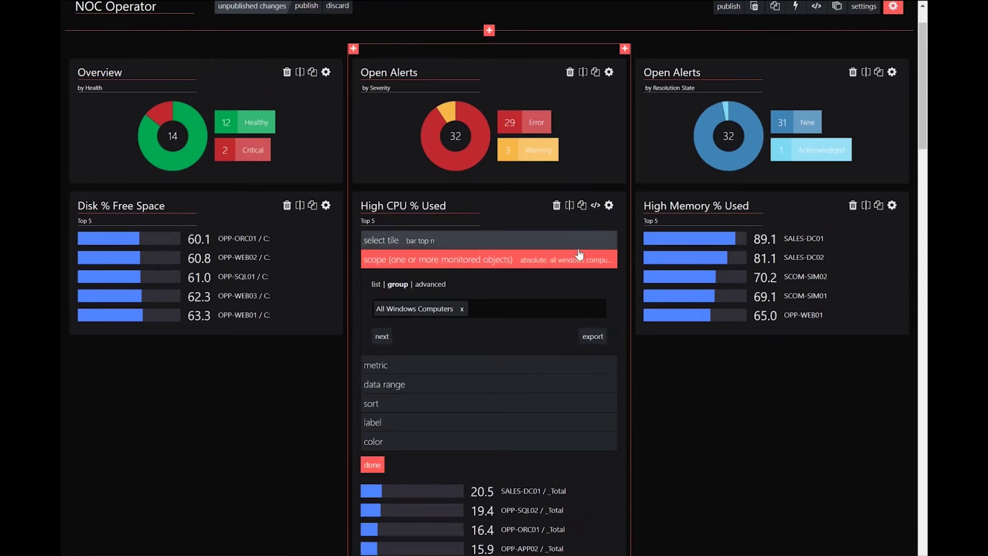
scroll(594, 317, down, 3)
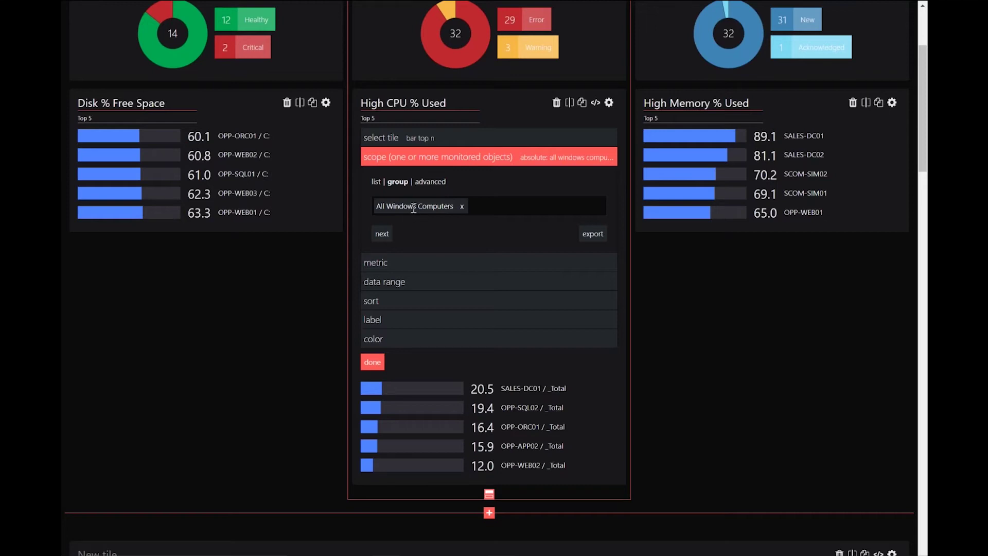
scroll(470, 211, down, 1)
click(388, 222)
scroll(573, 143, down, 2)
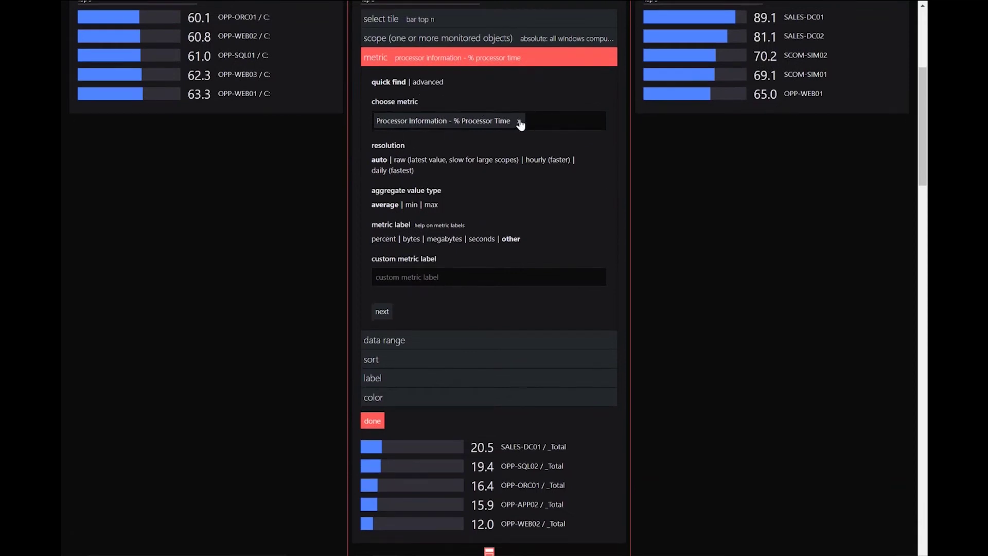
Clear the High CPU % Used tile's chosen metric and browse the expanded list of available metrics.
click(519, 121)
scroll(509, 129, up, 3)
click(451, 240)
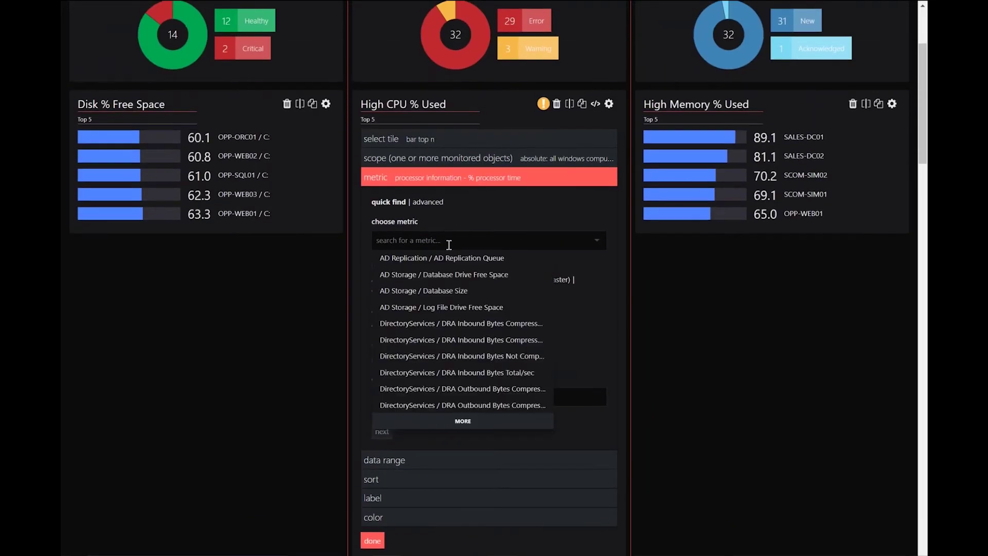
click(458, 420)
scroll(486, 372, down, 3)
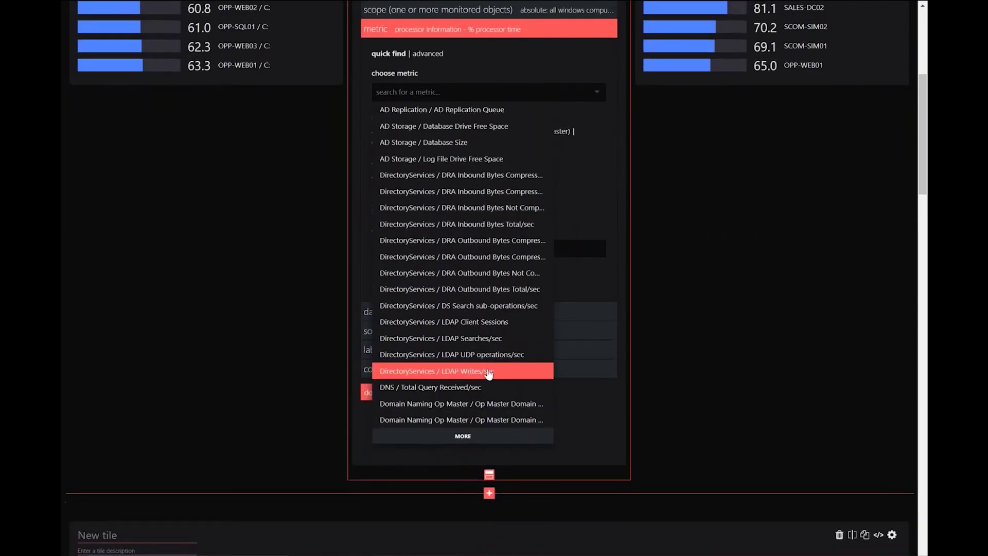
click(447, 437)
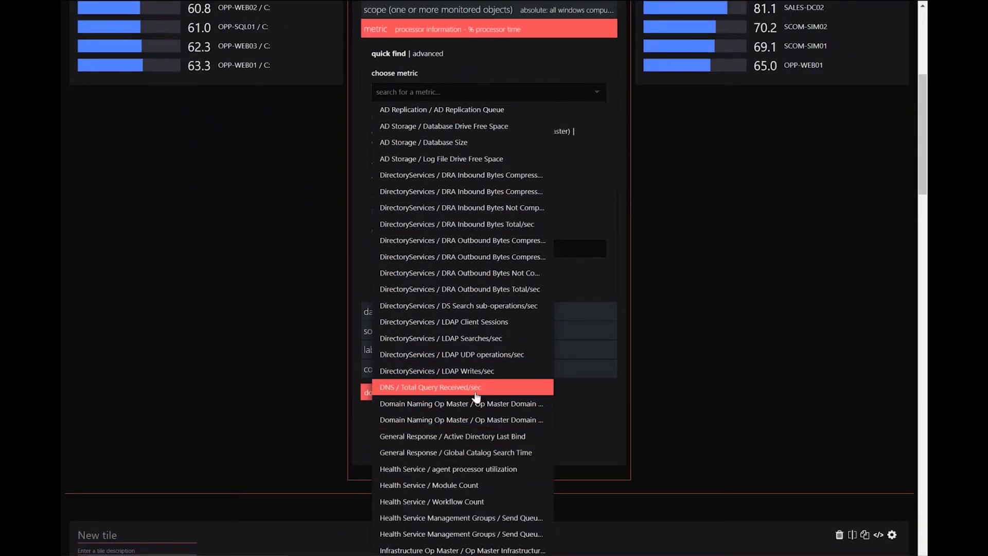
scroll(476, 397, down, 4)
scroll(477, 397, up, 7)
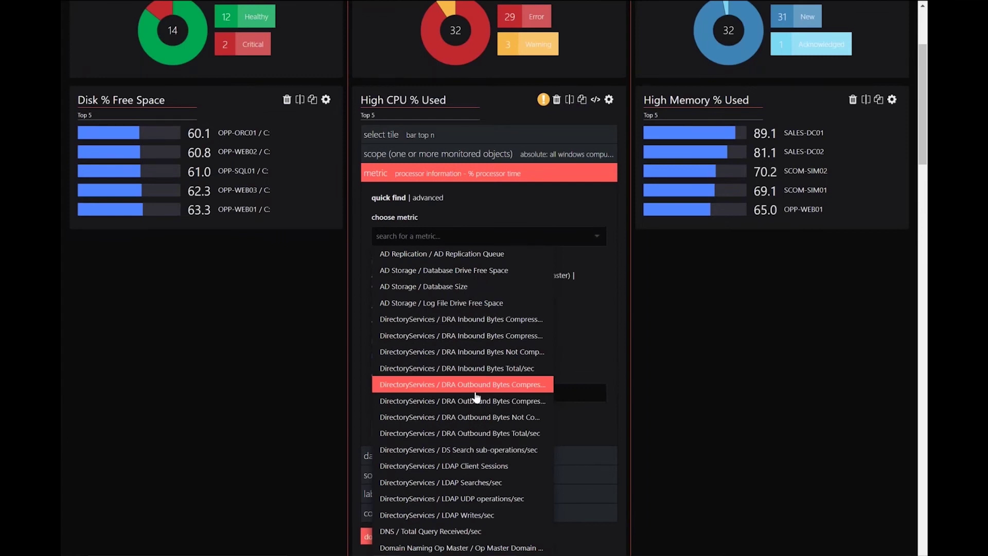
Search the metrics for "proc info", choose Processor Information / % Processor Time, and finish editing the High CPU % Used tile.
click(486, 235)
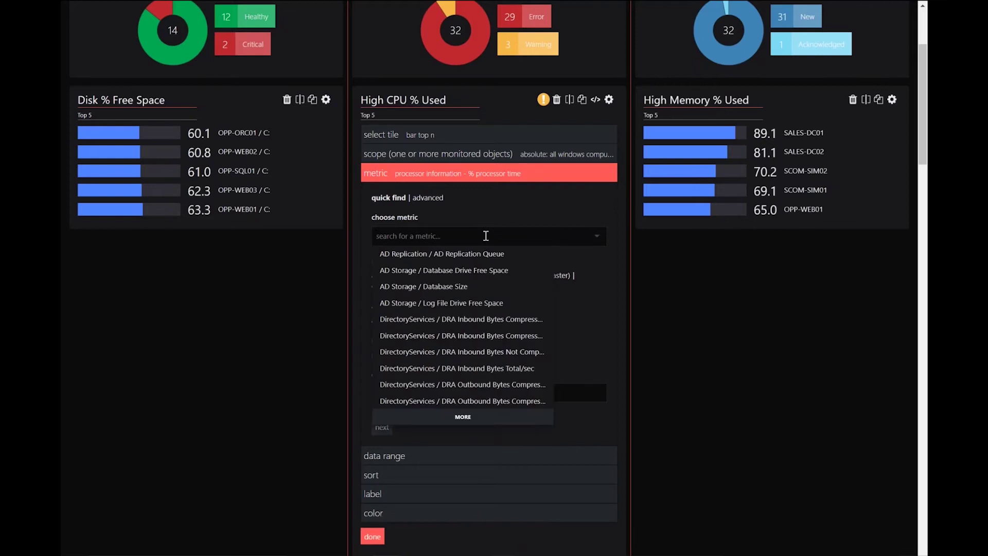
text(proc info)
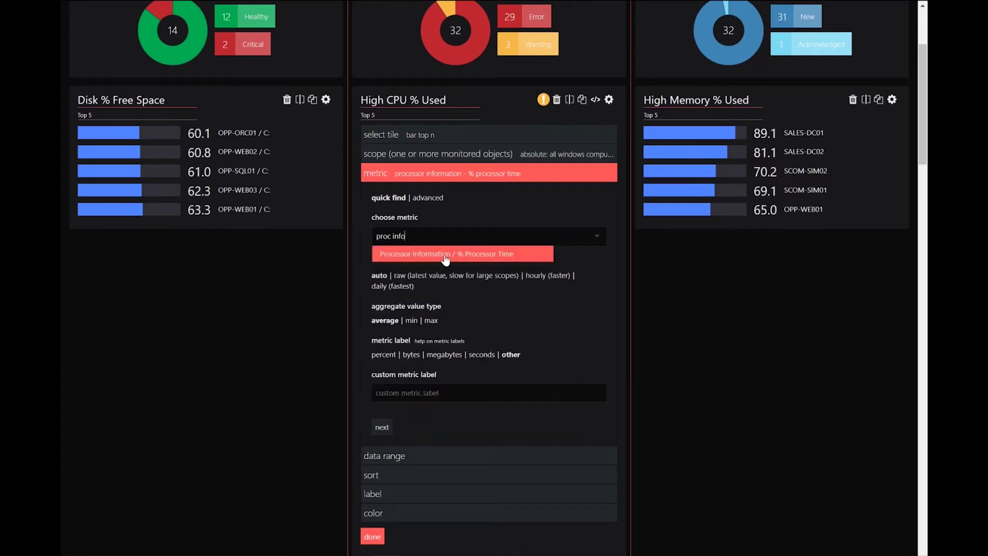
click(444, 254)
scroll(563, 275, down, 5)
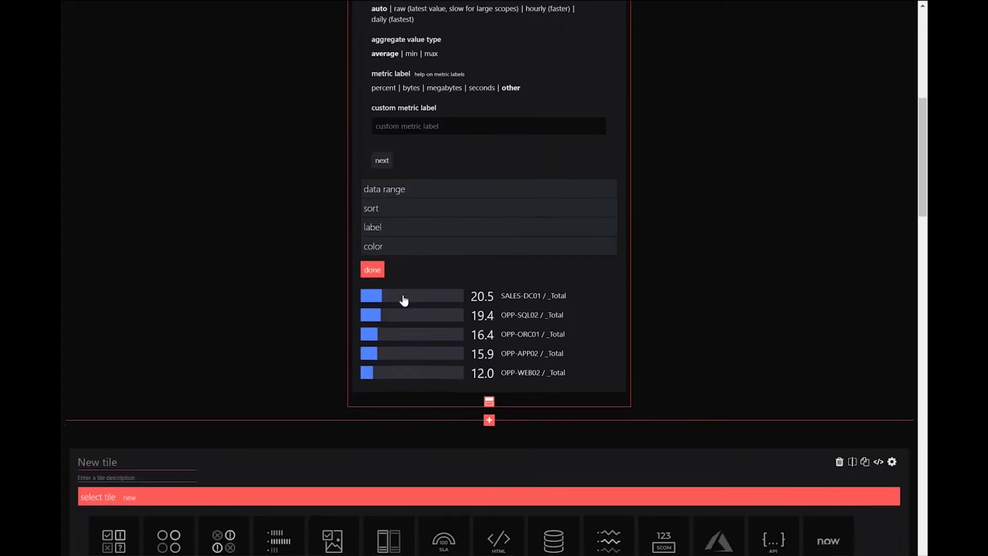
click(372, 270)
scroll(550, 224, up, 5)
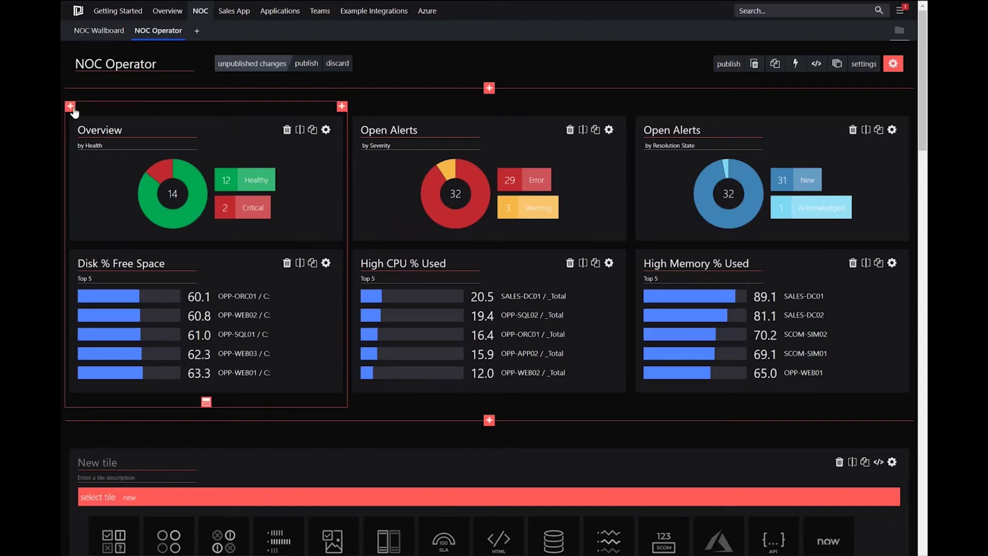
Discard the unpublished changes to the NOC Operator dashboard.
click(343, 63)
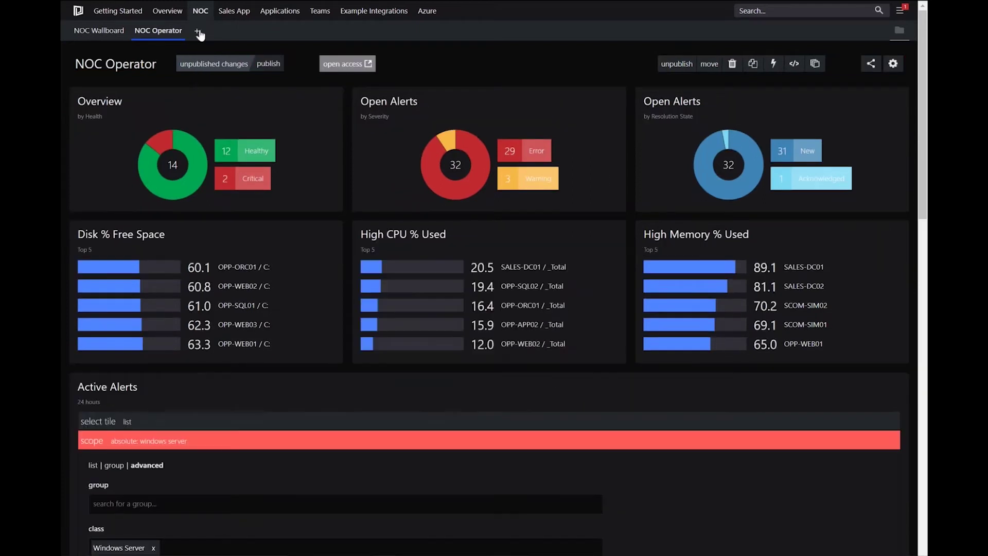
Create a new dashboard in the NOC section from the two-row template with one wide tile above three tiles.
click(199, 33)
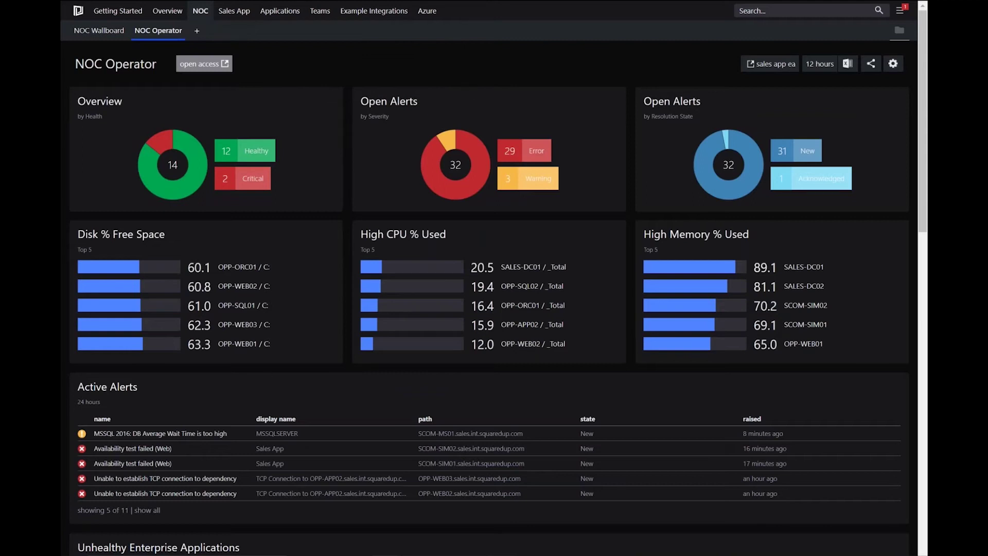
click(197, 31)
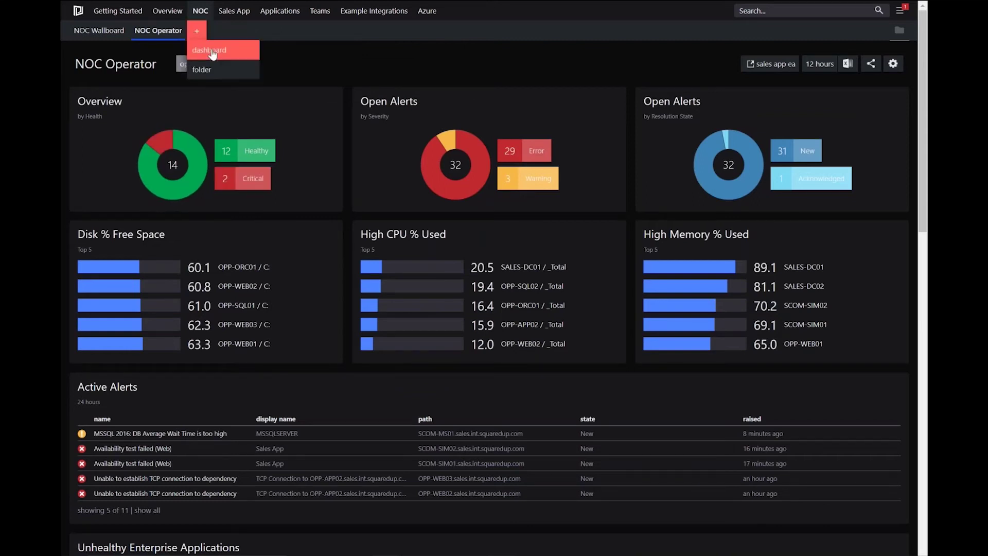
click(211, 52)
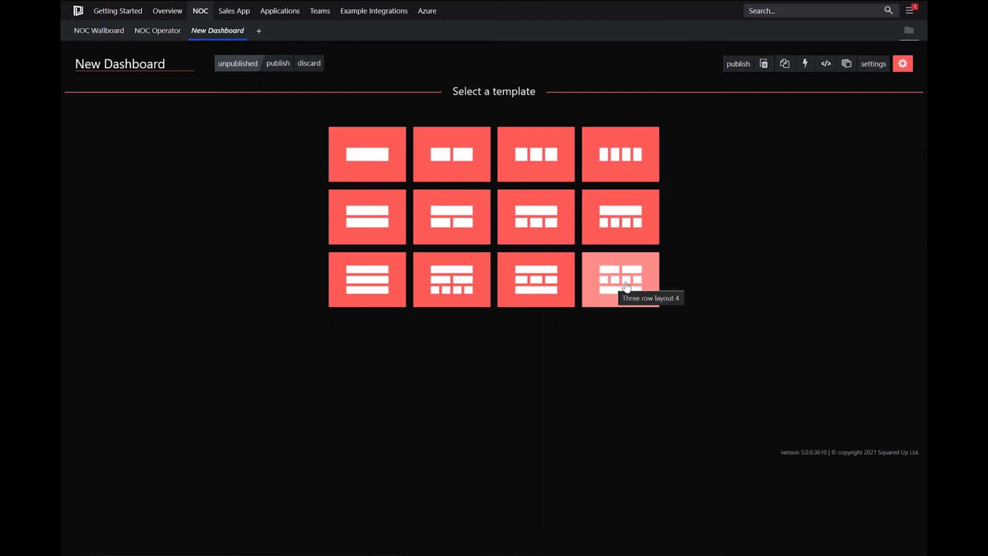
click(553, 235)
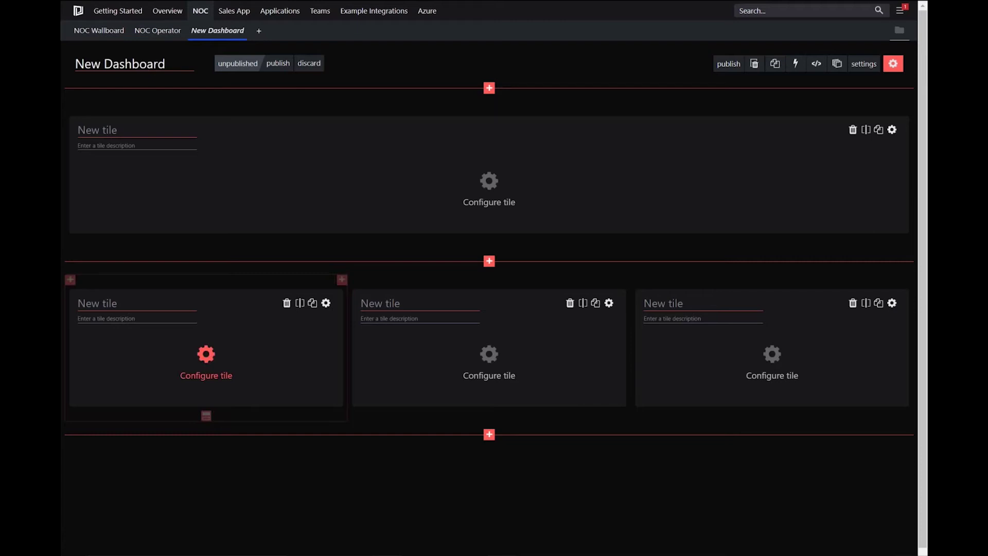
Browse the tile types available for the first tile in the second row, and stack it with the neighbouring tile in one column.
click(193, 364)
click(223, 481)
scroll(204, 441, down, 3)
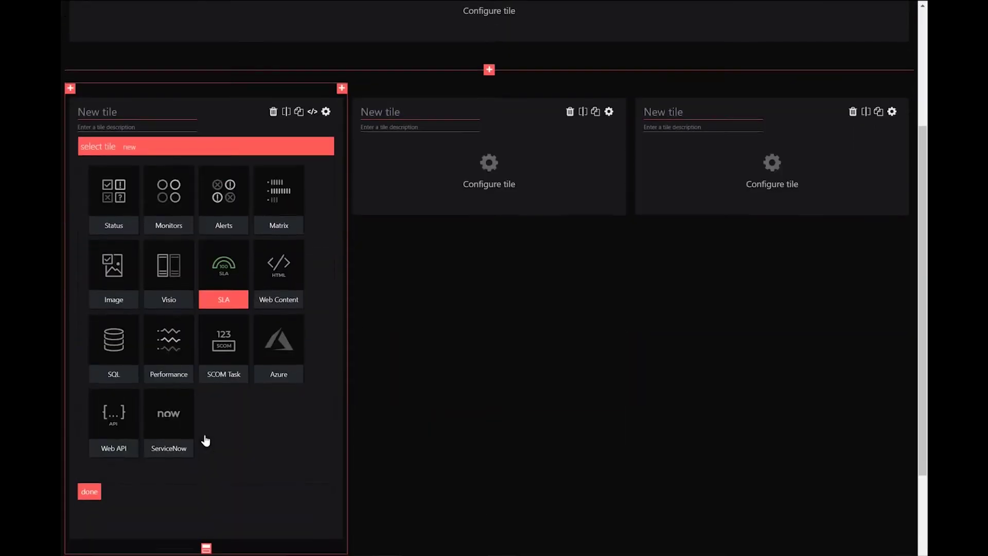
scroll(203, 439, up, 1)
drag(230, 153, 468, 315)
scroll(702, 353, down, 3)
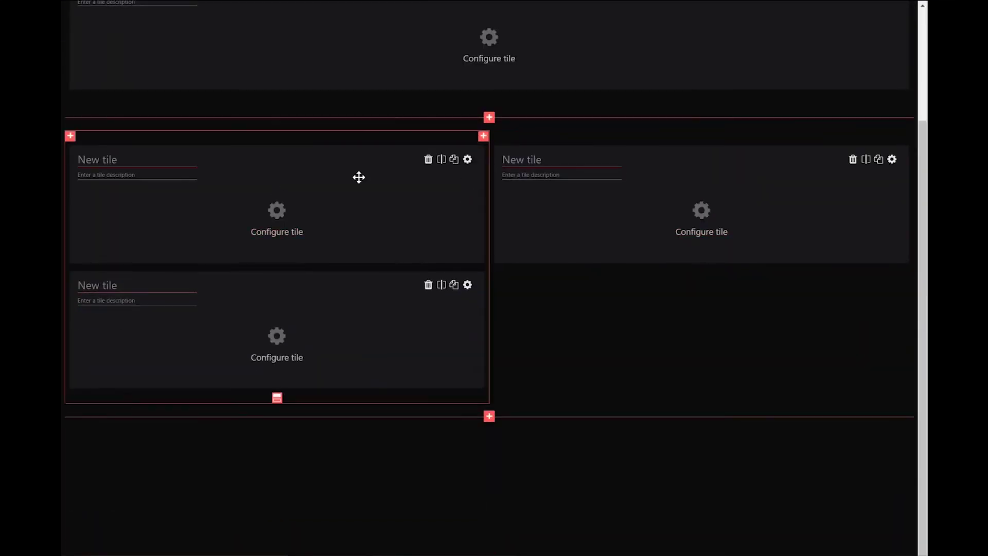
Delete the second row's unstacked tile and split the upper stacked tile into four tiles side by side.
click(853, 160)
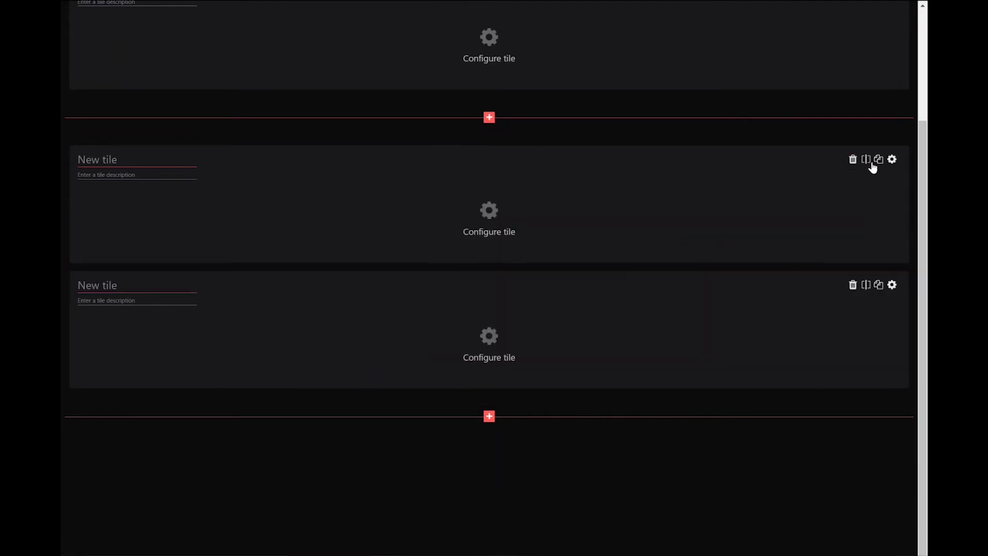
click(867, 159)
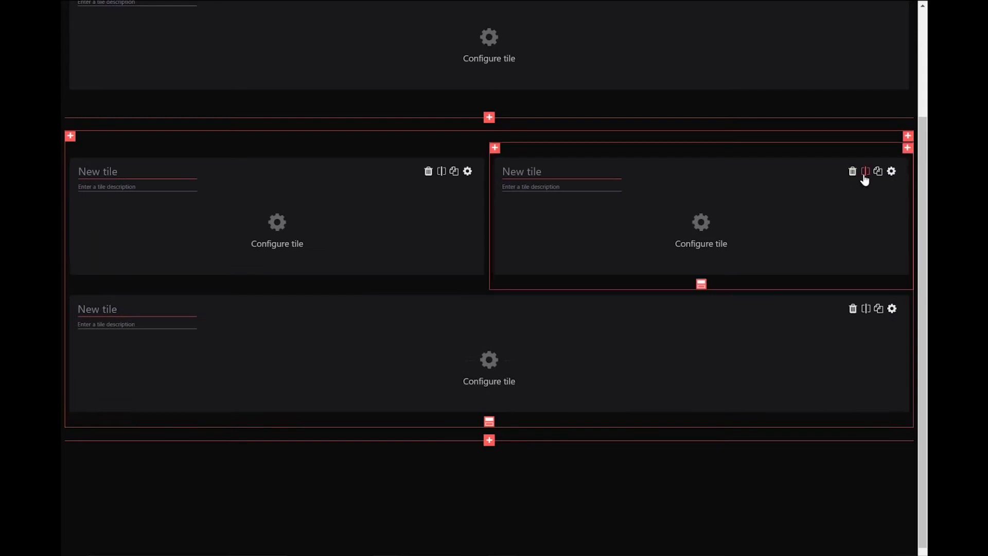
click(866, 172)
click(441, 184)
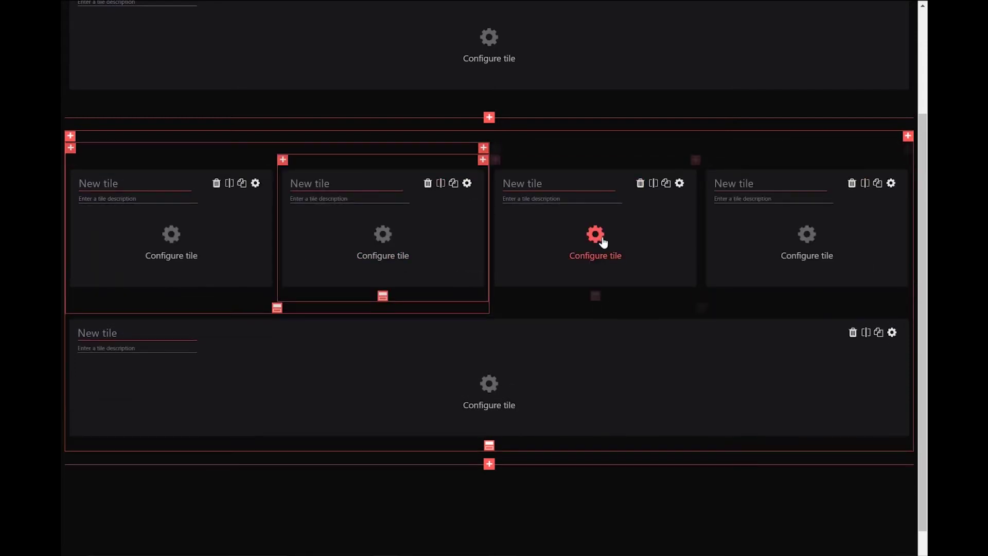
Review the new dashboard's tile layout and discard the unpublished dashboard.
scroll(600, 238, up, 3)
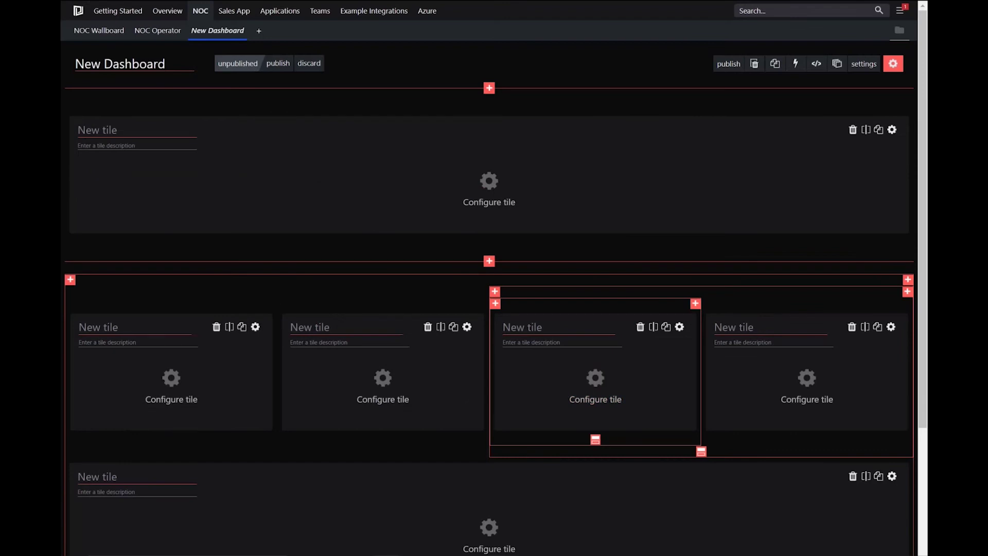
scroll(401, 190, down, 1)
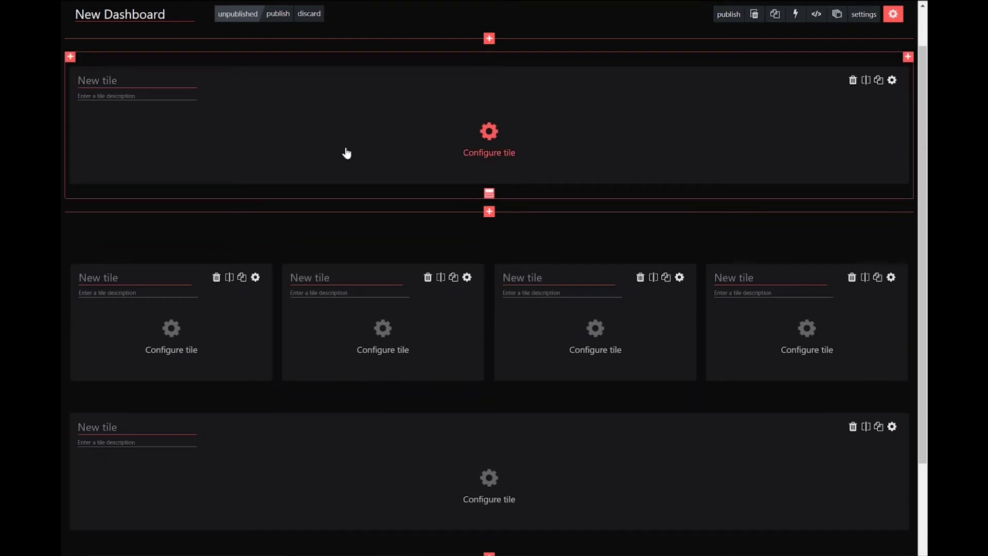
scroll(347, 153, down, 2)
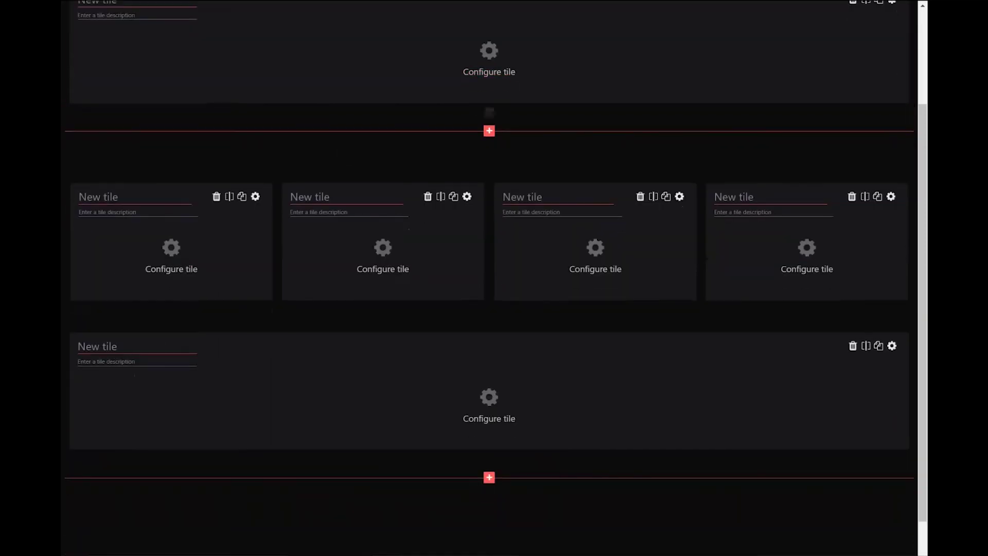
scroll(316, 110, up, 3)
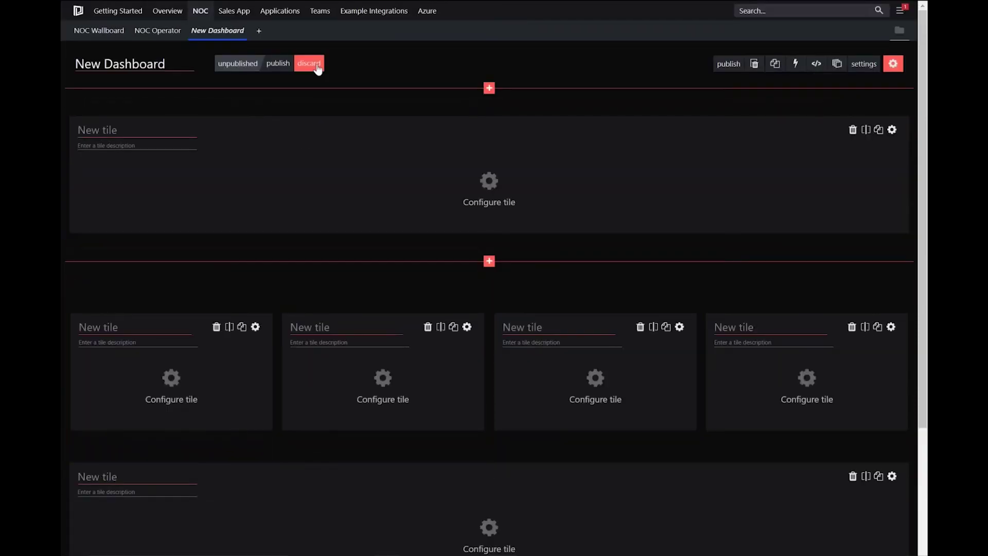
click(317, 68)
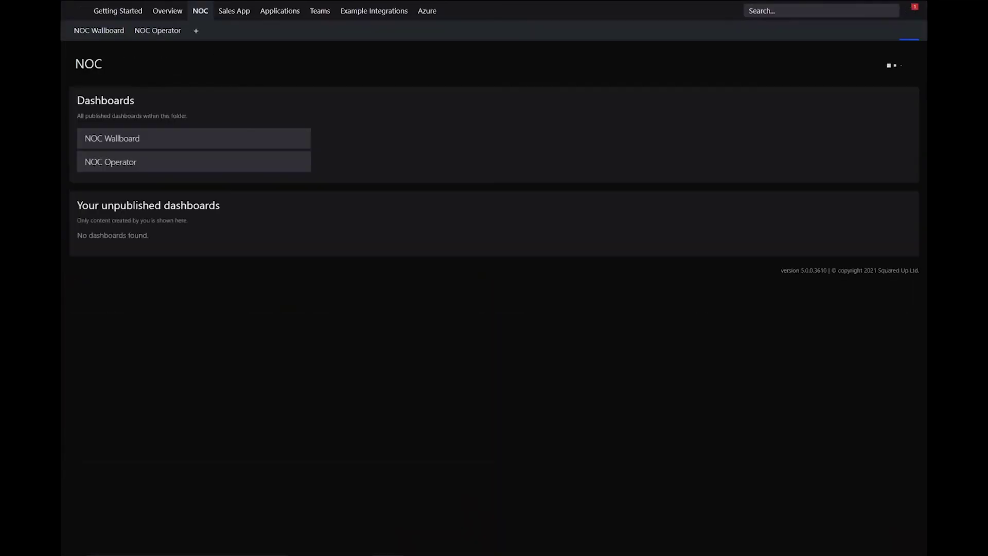
Show all Active Alerts on the NOC Operator dashboard and open the "Enterprise Application Windows service is not running" alert.
click(160, 41)
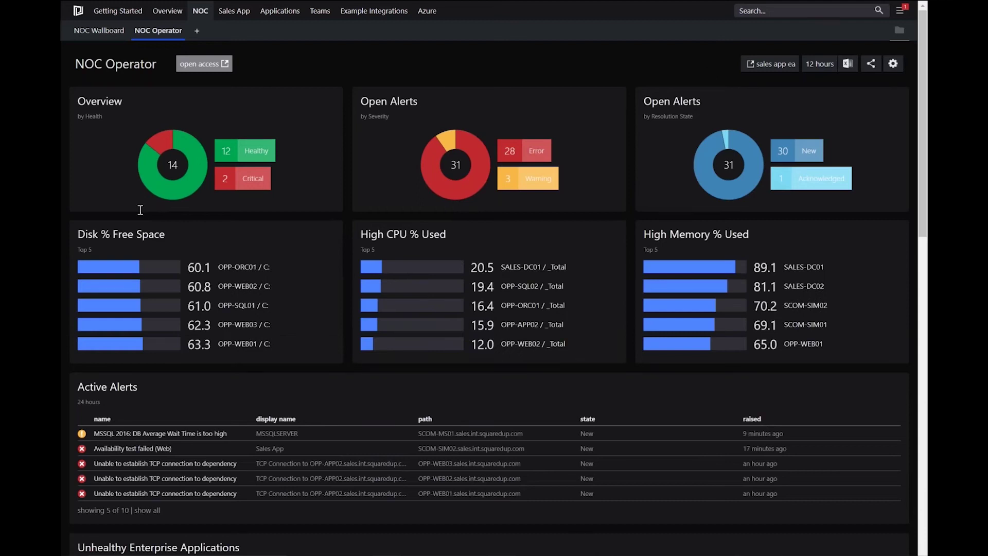
scroll(140, 210, down, 3)
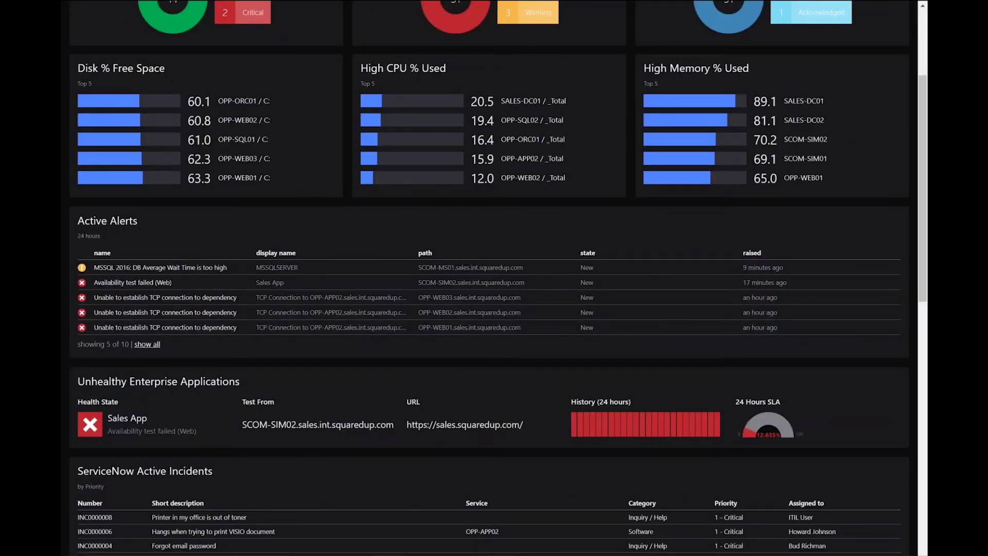
click(147, 344)
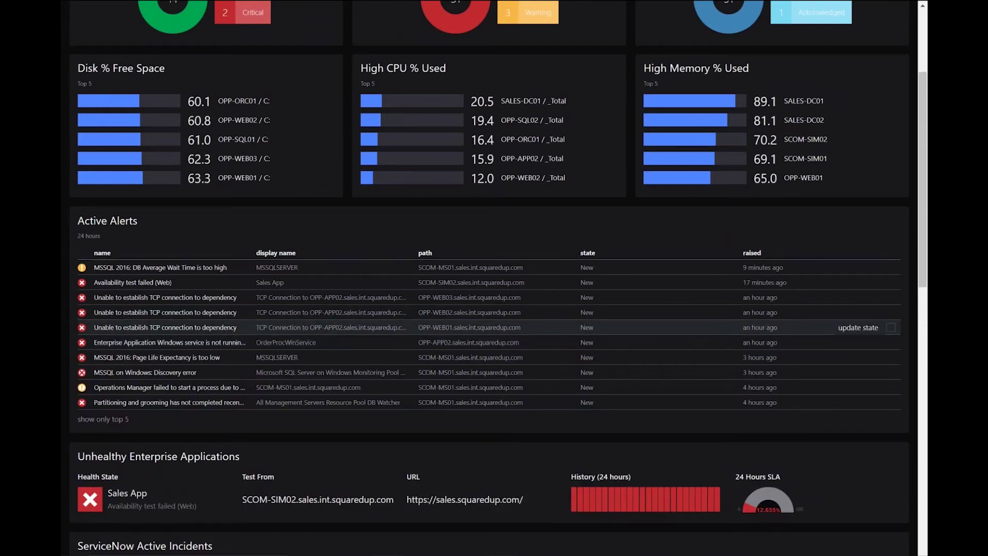
scroll(489, 23, up, 2)
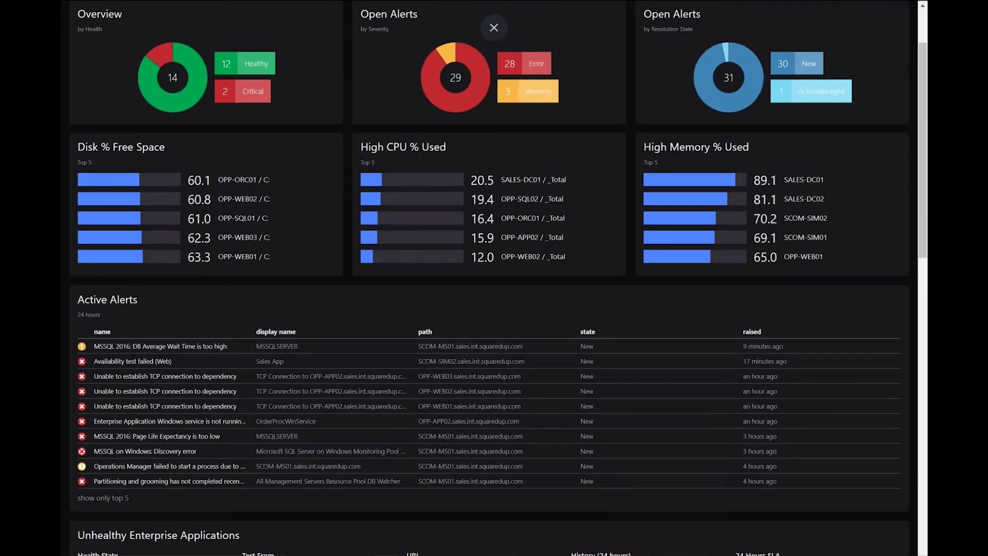
scroll(569, 441, down, 1)
scroll(572, 446, down, 1)
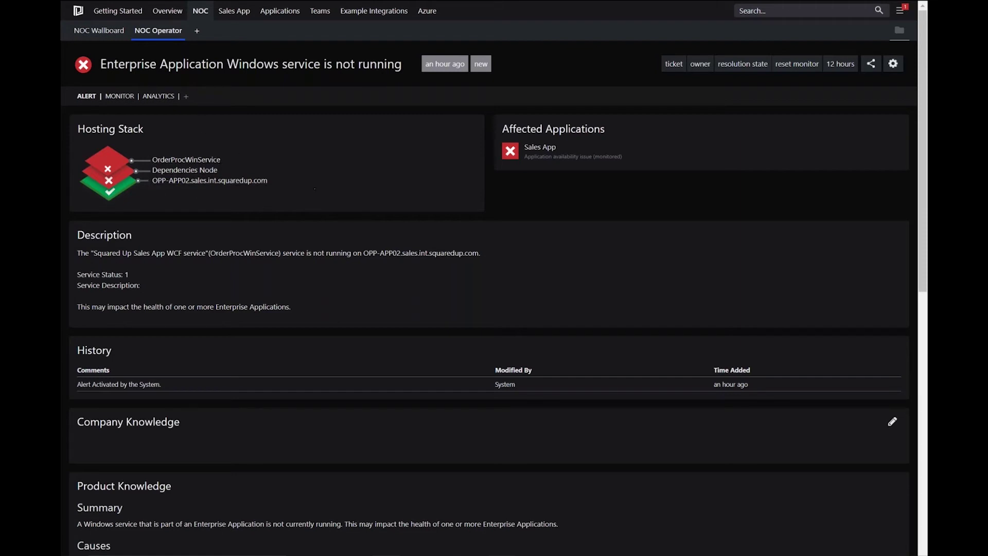
Examine the alert's description, history, product knowledge and context, and open the Company Knowledge section for editing.
scroll(186, 180, down, 2)
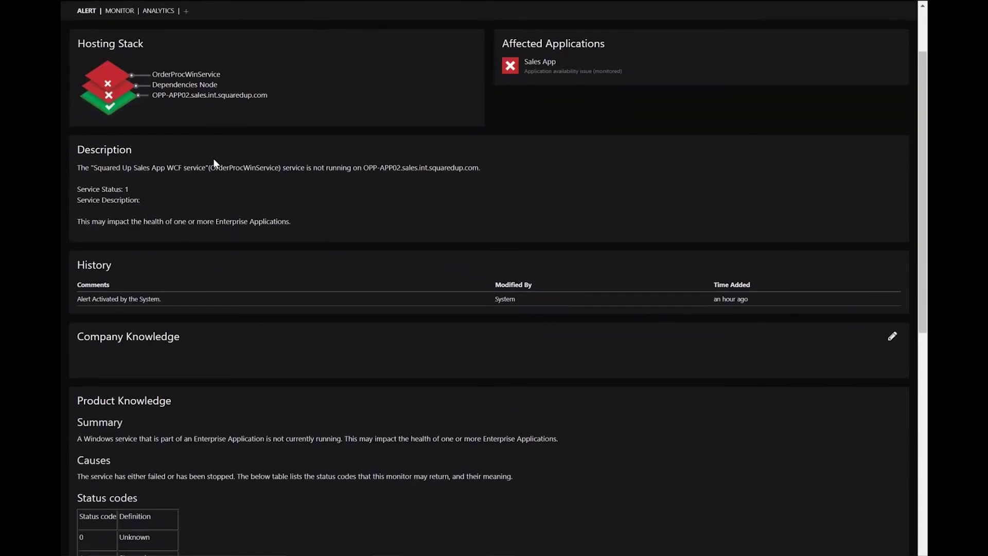
scroll(115, 203, down, 2)
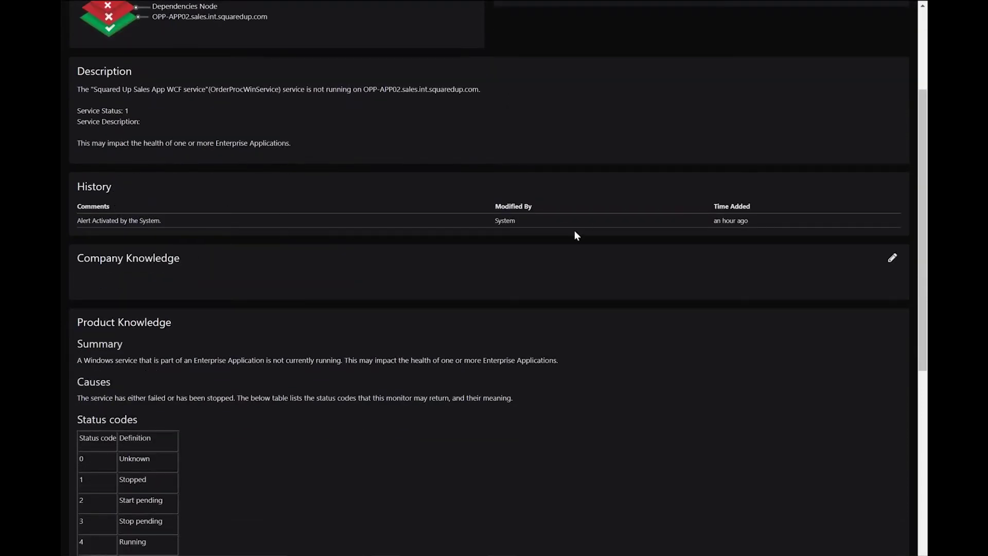
scroll(280, 235, down, 5)
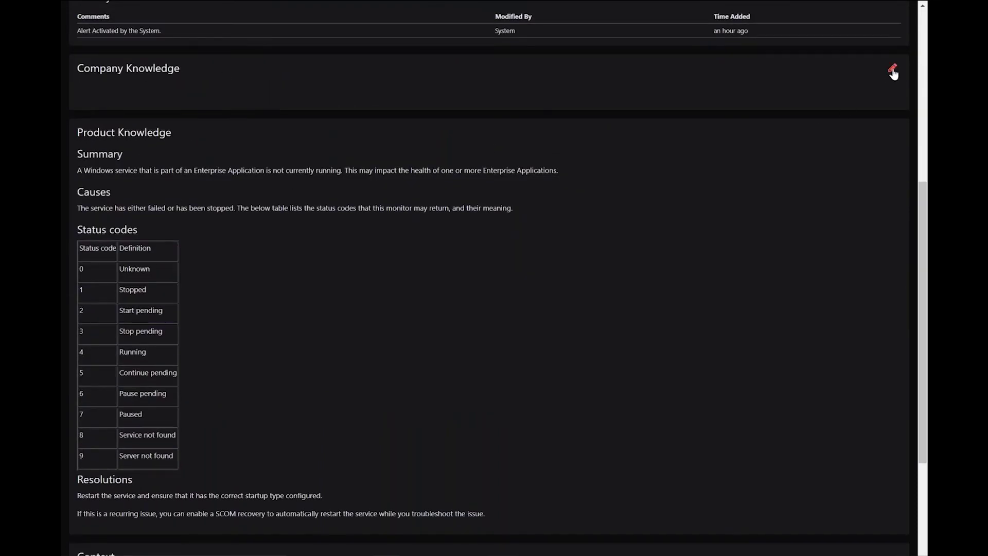
click(892, 71)
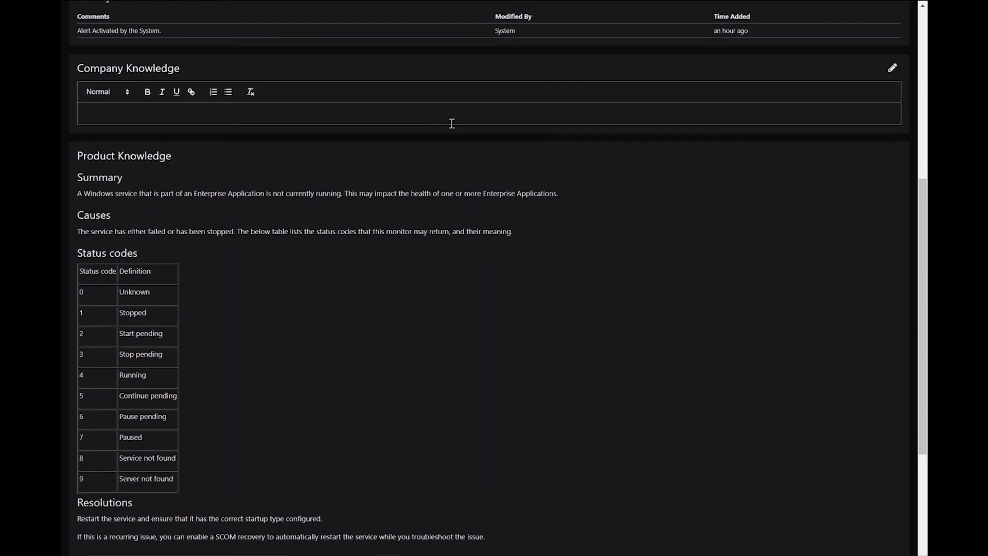
scroll(452, 123, down, 5)
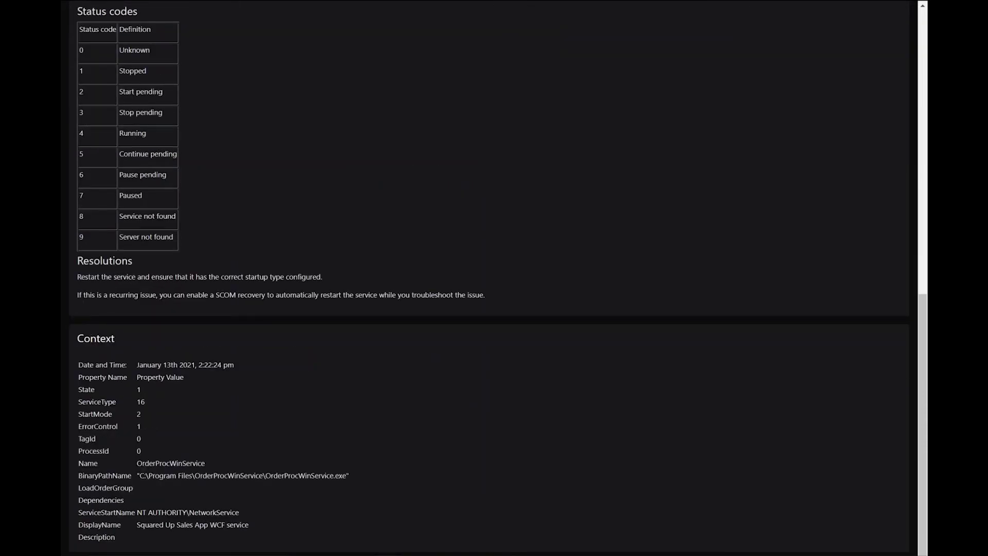
scroll(429, 252, up, 12)
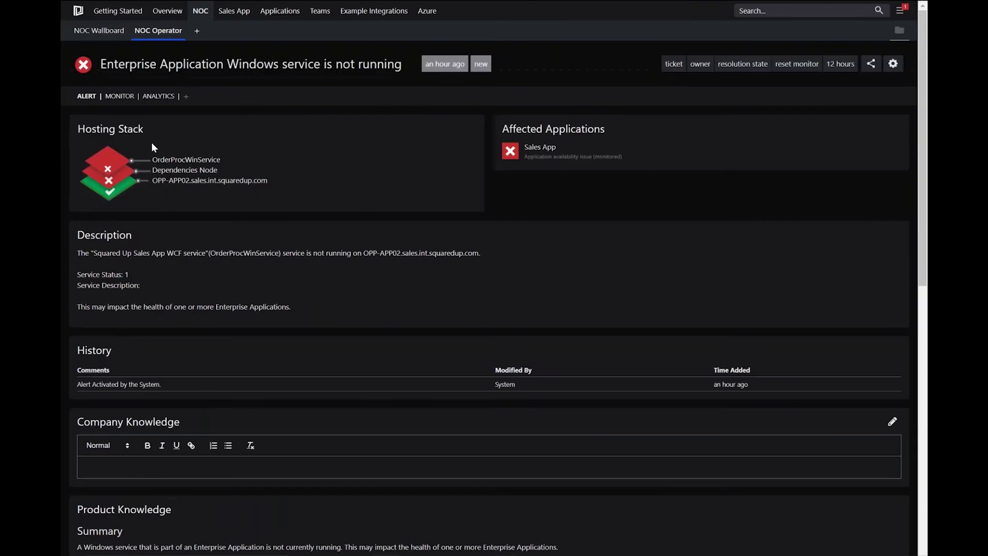
Examine the alert's monitor details, monitor configuration and state change events.
click(121, 97)
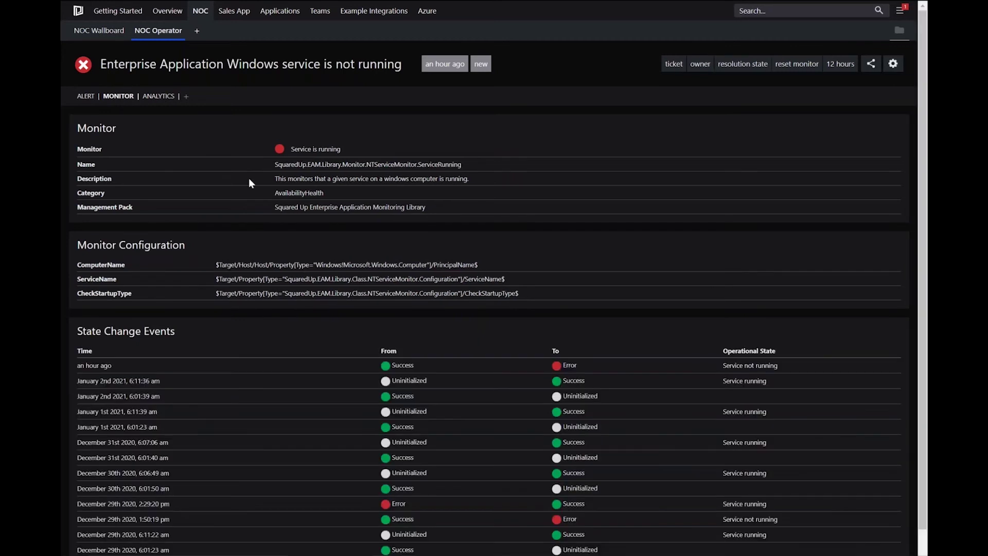
scroll(249, 180, down, 1)
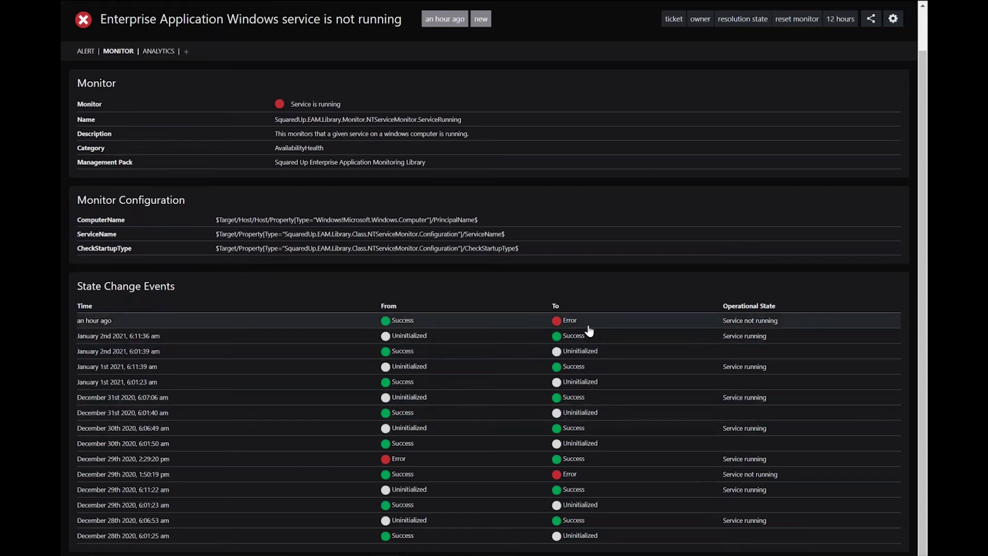
scroll(361, 206, up, 1)
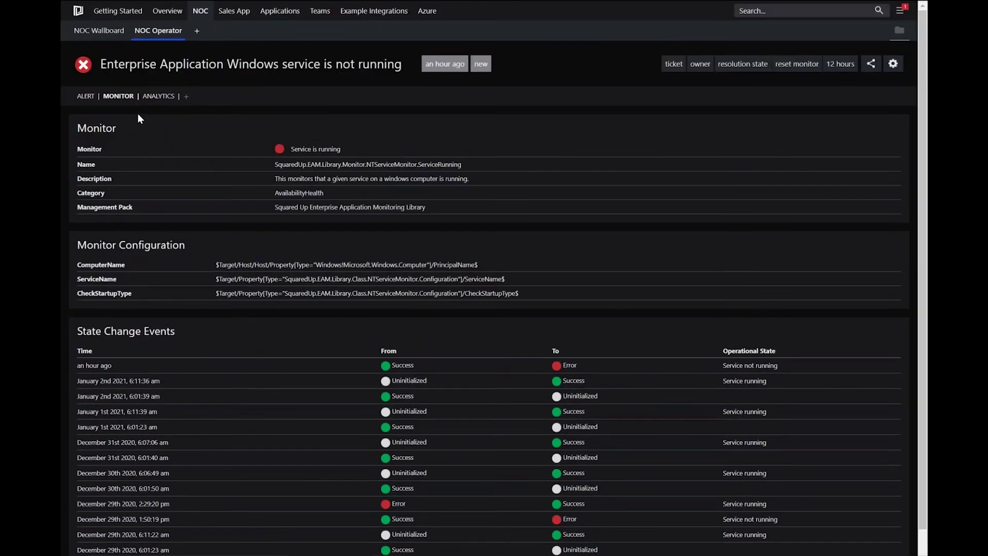
Examine the alert's analytics for this object and all objects, including time to close, frequency and recent occurrences.
click(159, 97)
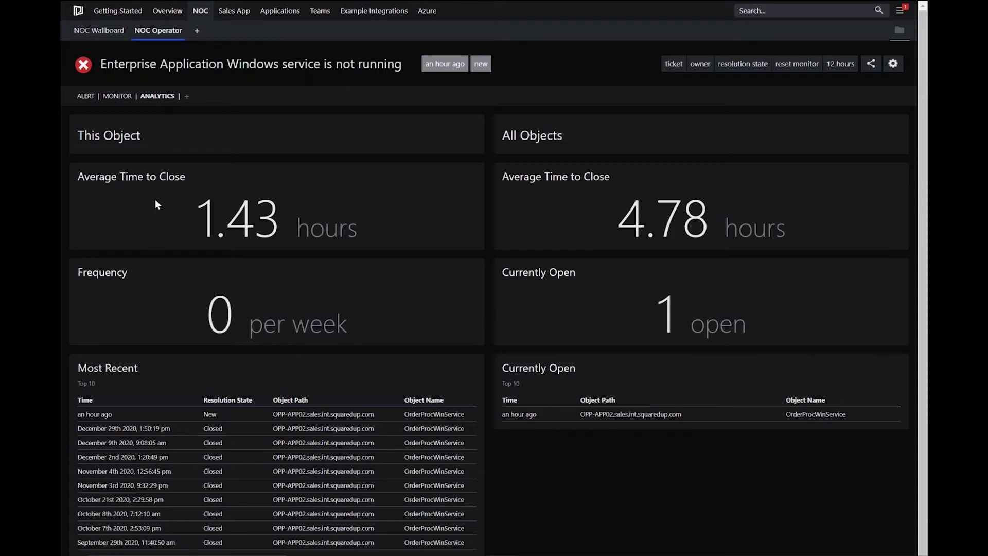
scroll(360, 334, down, 1)
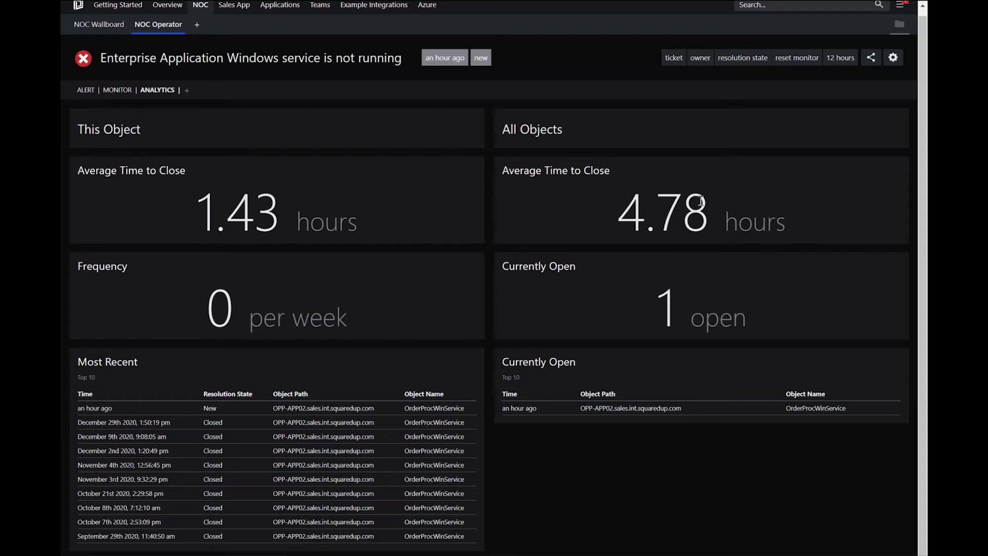
scroll(128, 137, up, 1)
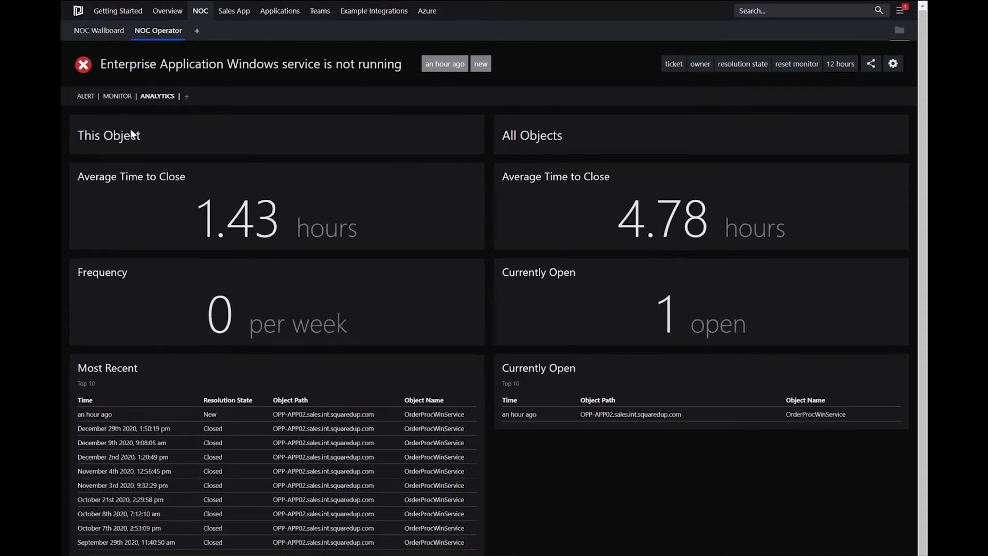
Return to the alert's overview, open the affected Sales App and display its Application perspective.
click(82, 101)
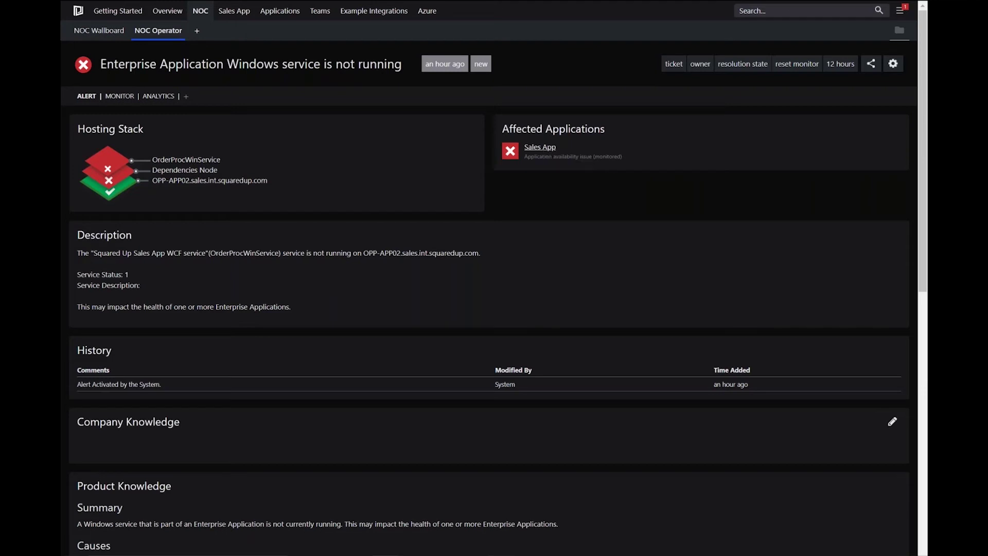
click(548, 154)
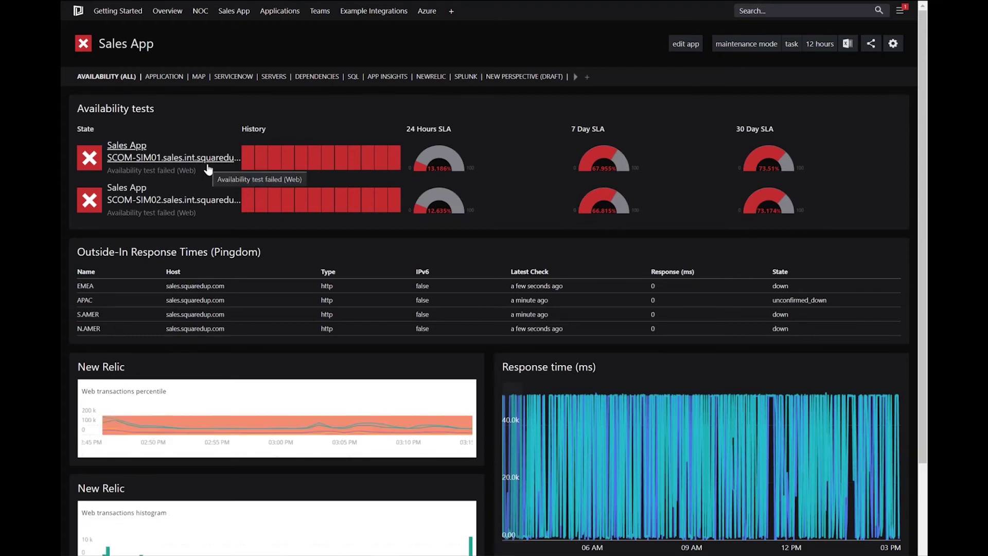
click(157, 83)
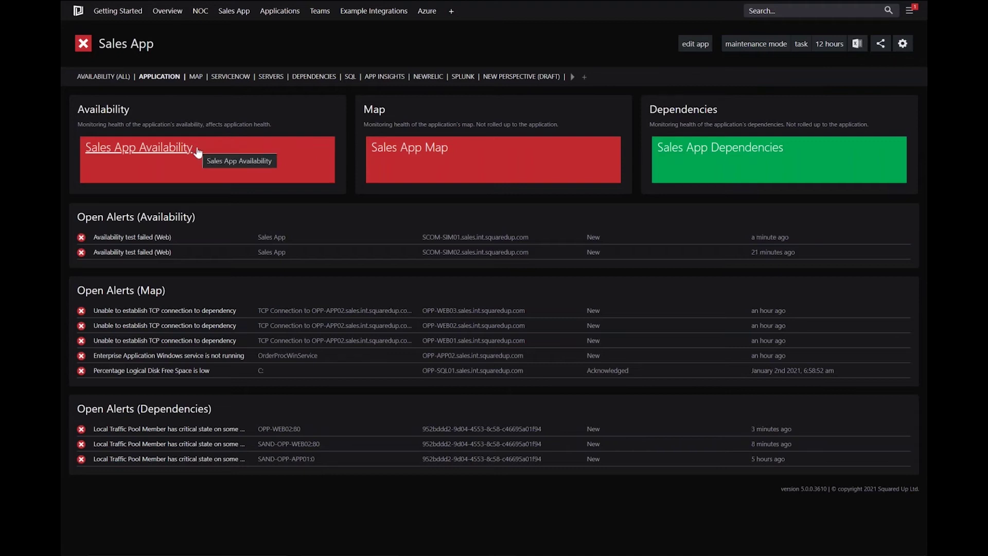
Open the Sales App's Availability (All) perspective and examine its availability tests, Pingdom response times, New Relic charts and response time graph.
click(105, 77)
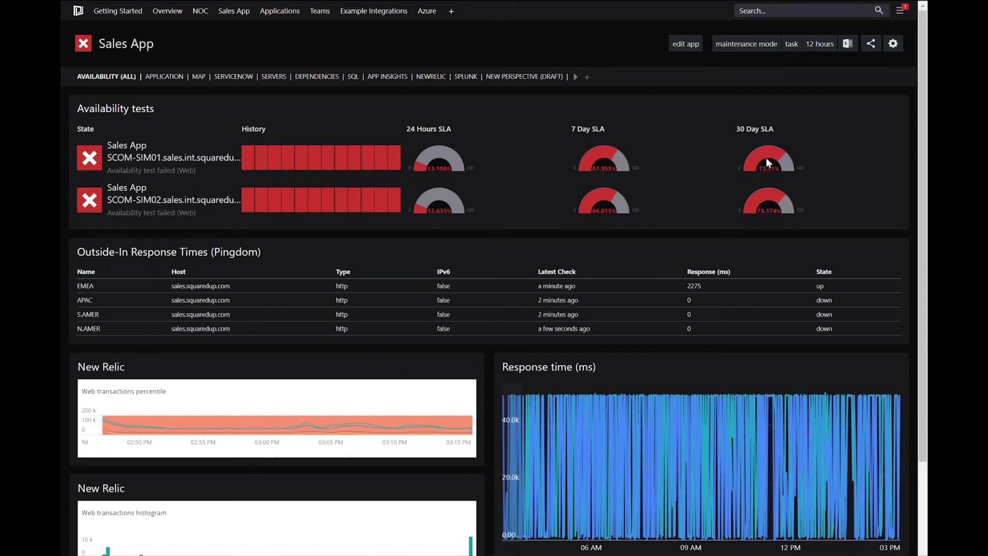
mouse_move(304, 170)
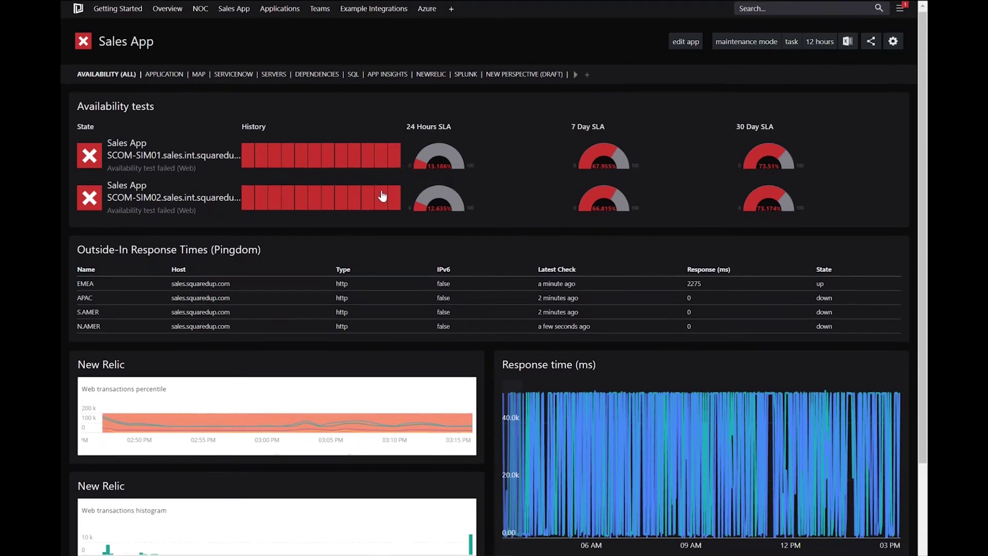
scroll(385, 194, down, 2)
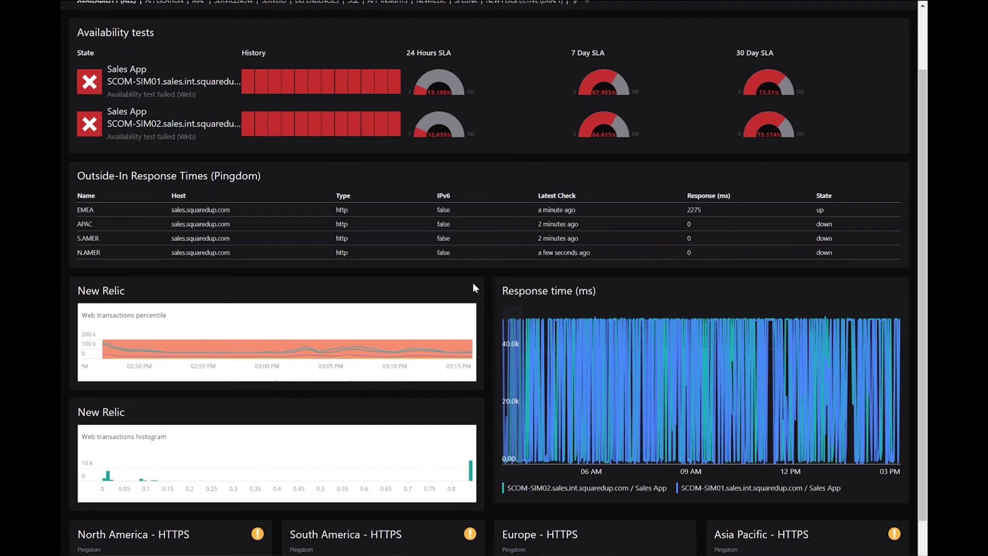
scroll(128, 286, down, 1)
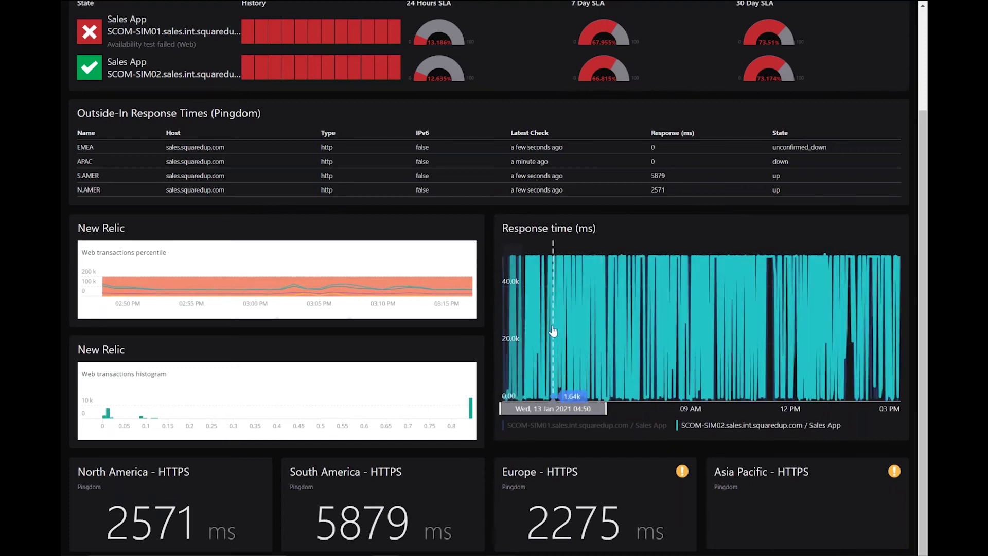
click(586, 425)
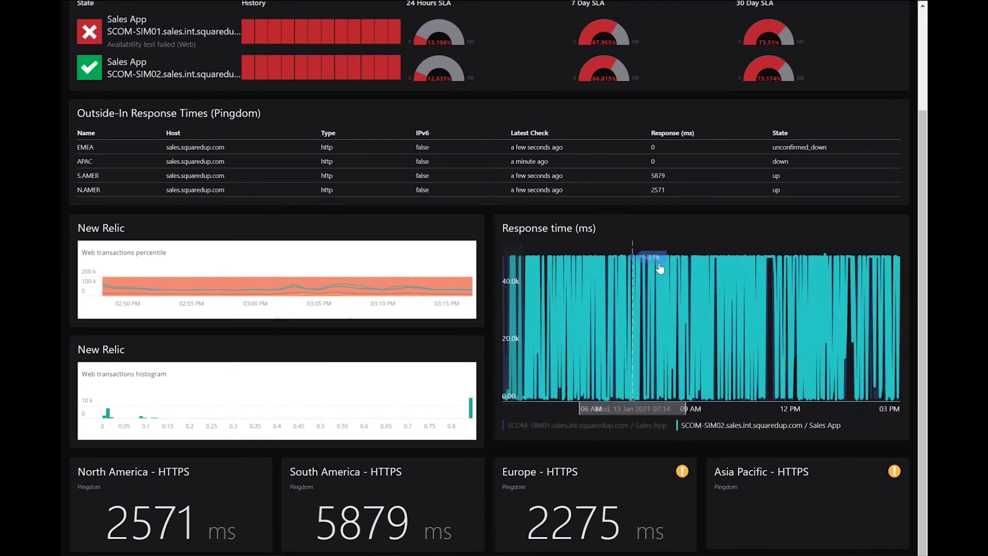
Set the dashboard timeframe to the last 3 months, review the response time graph and close the timeframe settings.
scroll(659, 269, up, 3)
click(822, 47)
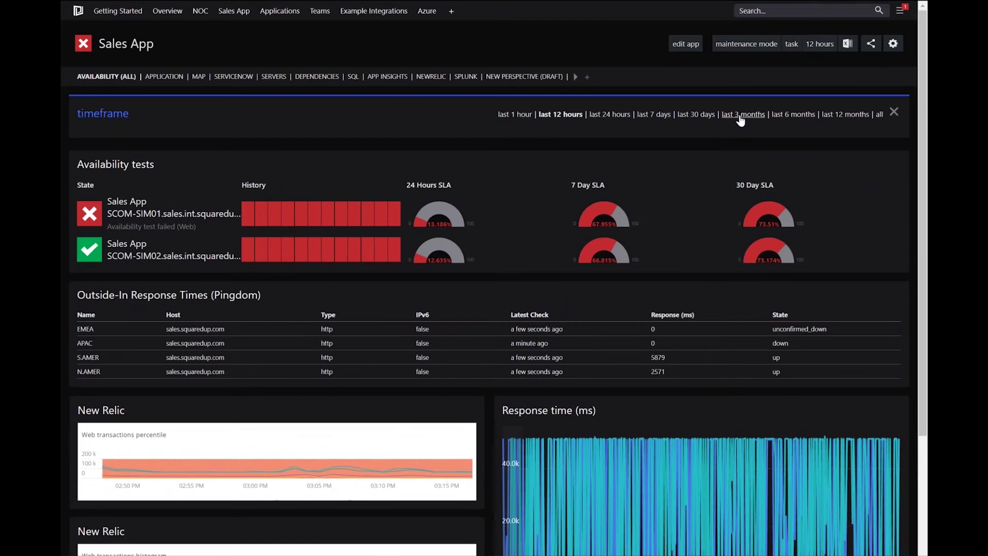
click(741, 115)
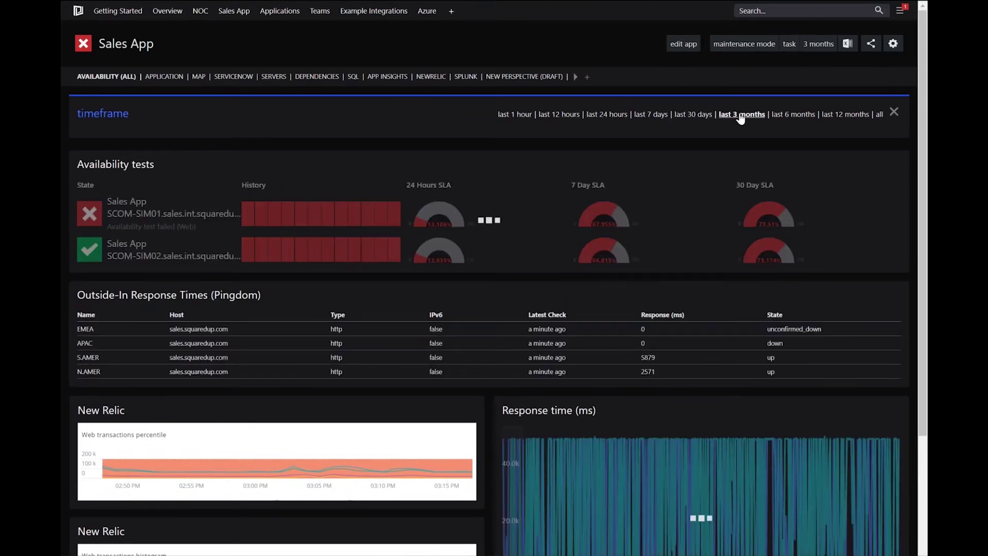
scroll(694, 301, down, 4)
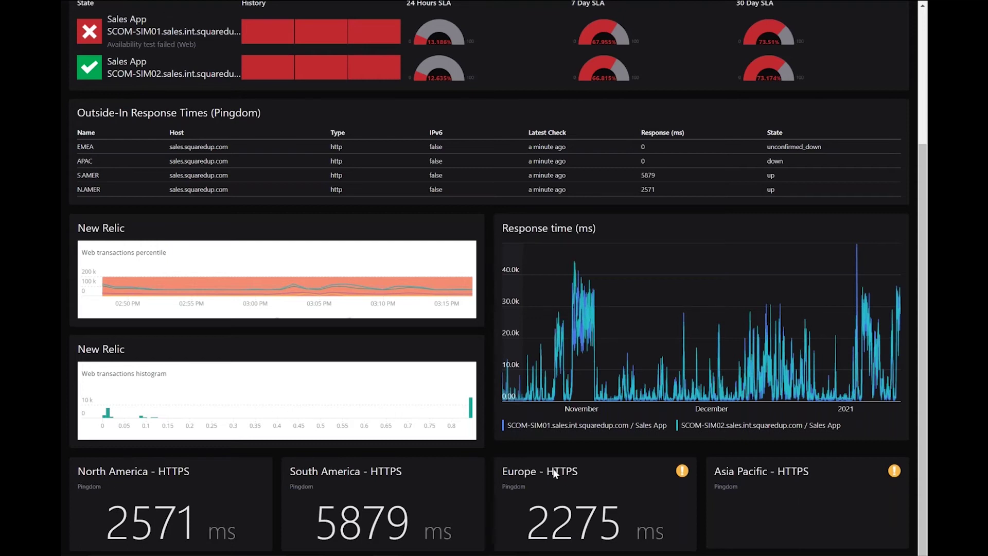
mouse_move(683, 472)
scroll(875, 135, up, 4)
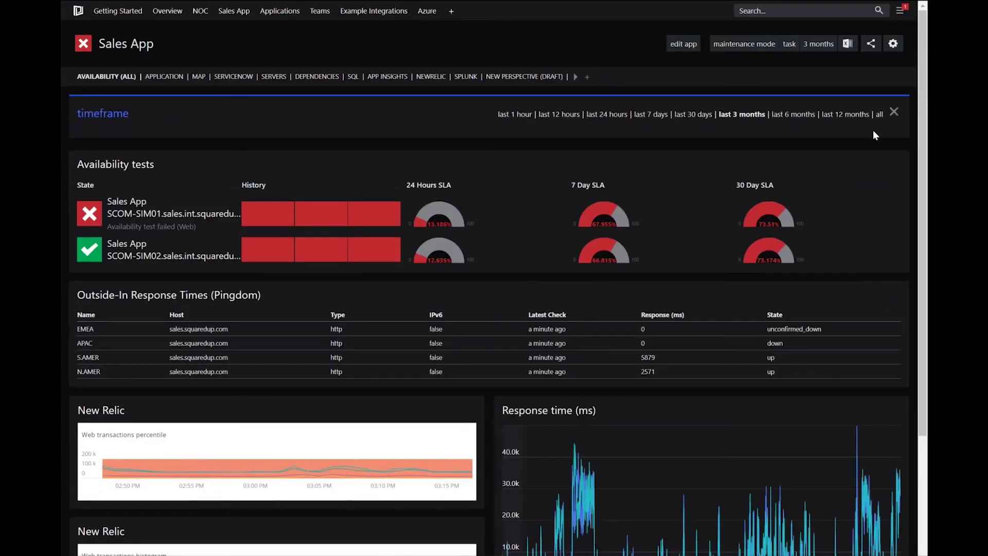
click(894, 112)
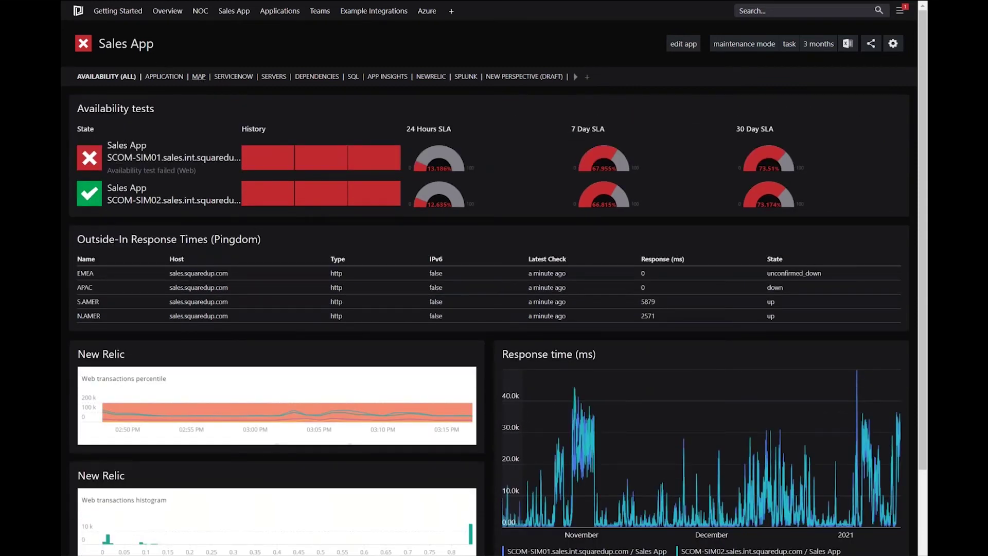
Display the Sales App's Map perspective in view mode and open the failing OrderProcWinService process under OPP-APP02.
click(199, 77)
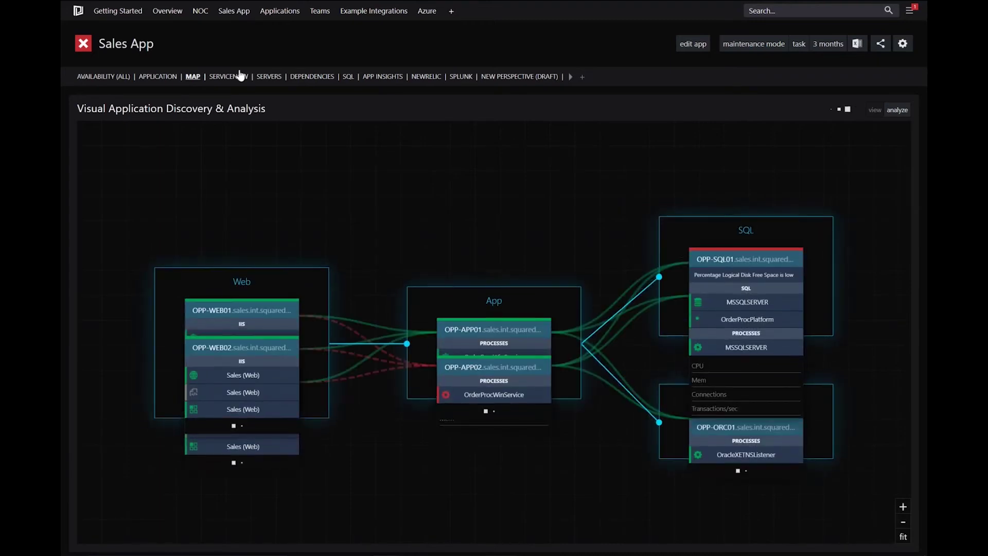
click(874, 110)
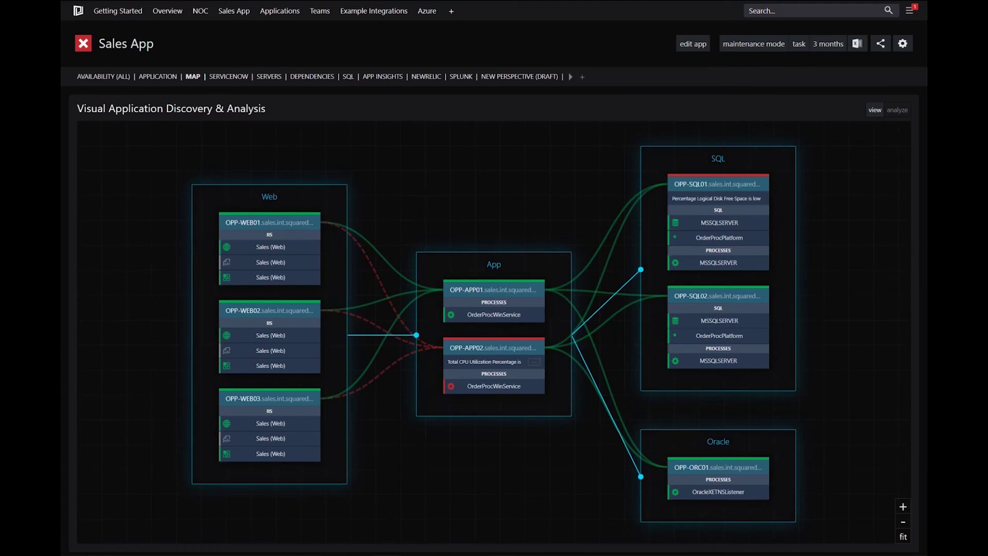
click(487, 388)
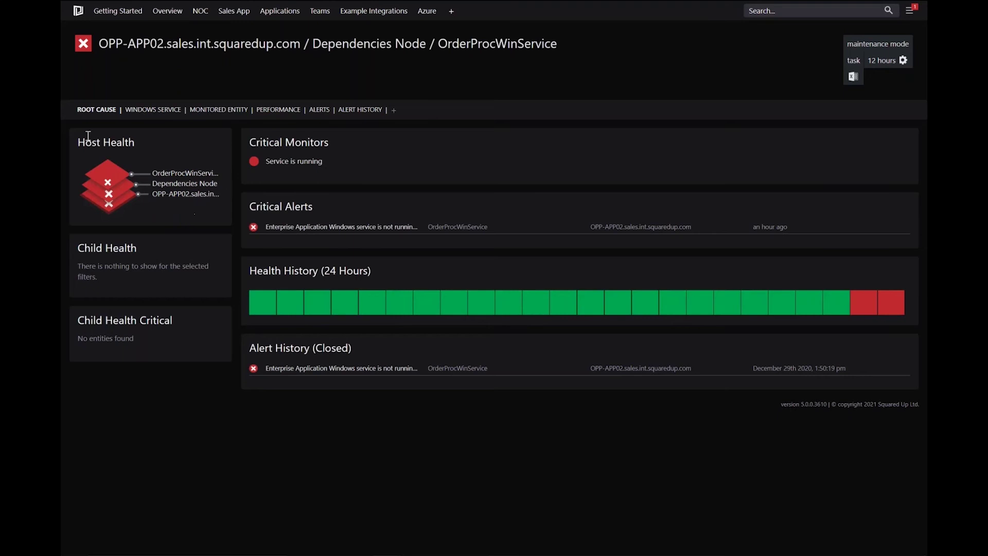
Execute the Start Service task from OrderProcWinService's Windows Service perspective, review the output and close the task form.
click(152, 110)
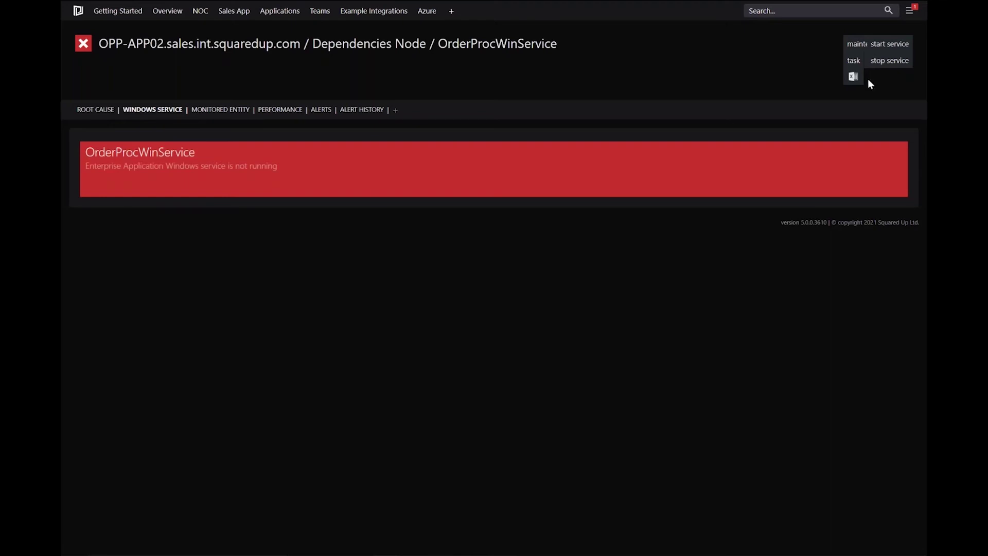
click(854, 61)
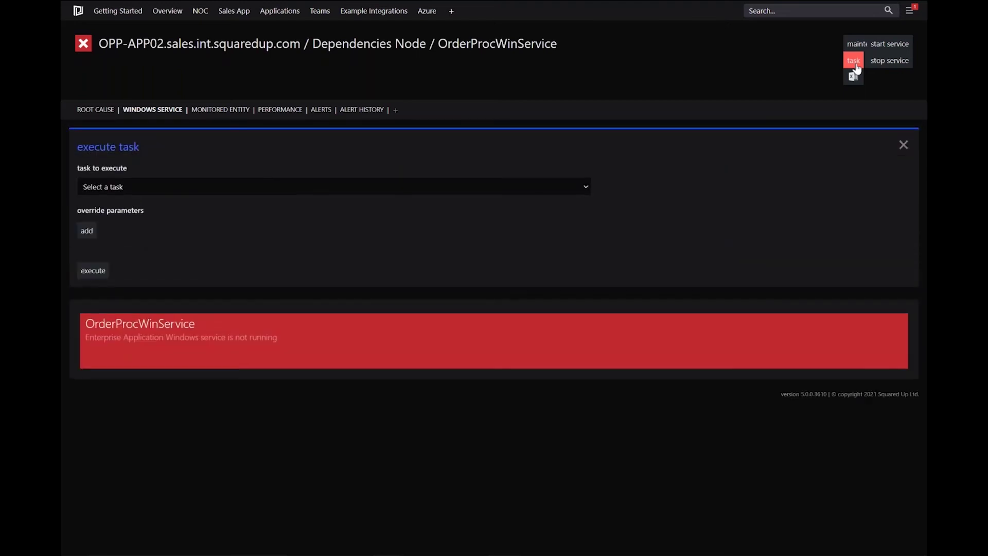
click(484, 185)
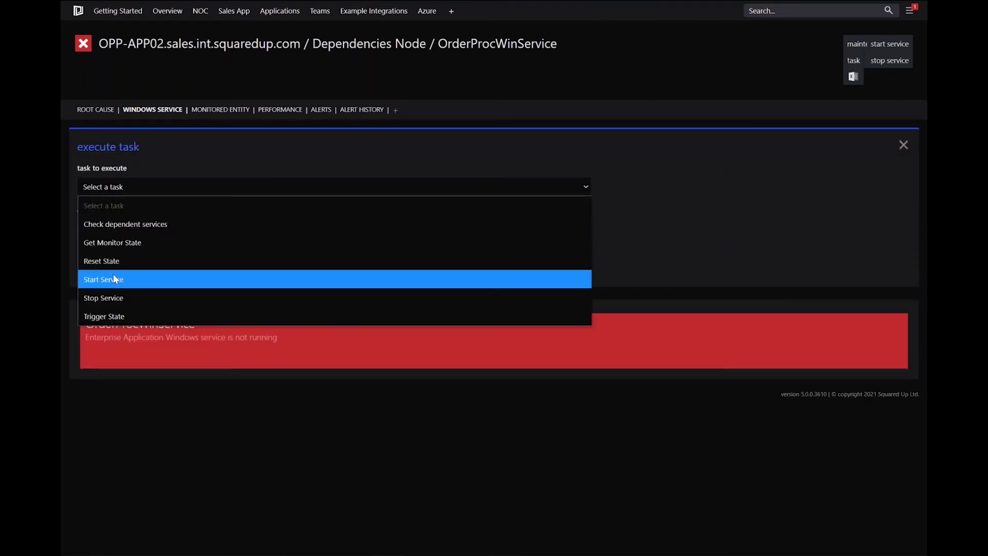
click(113, 279)
click(97, 291)
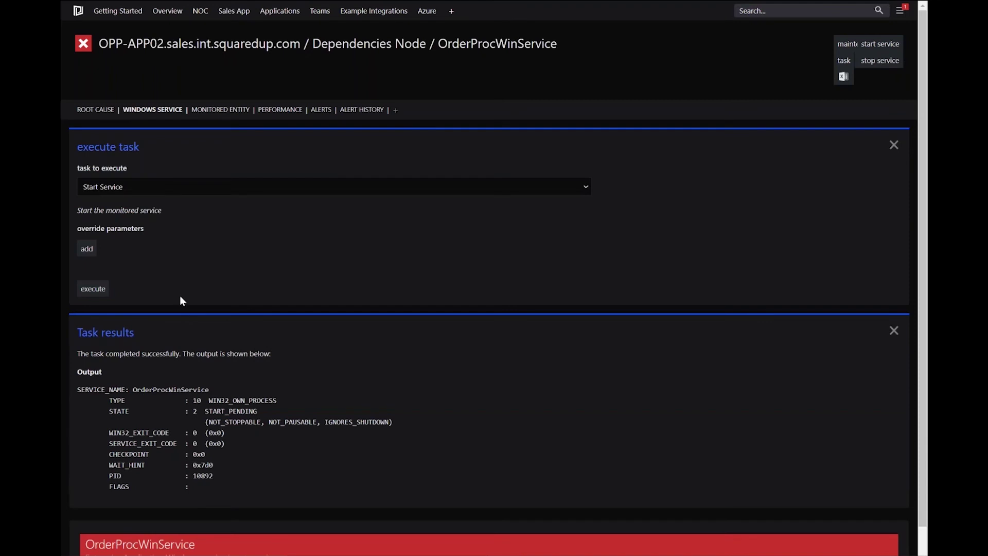
scroll(180, 300, down, 1)
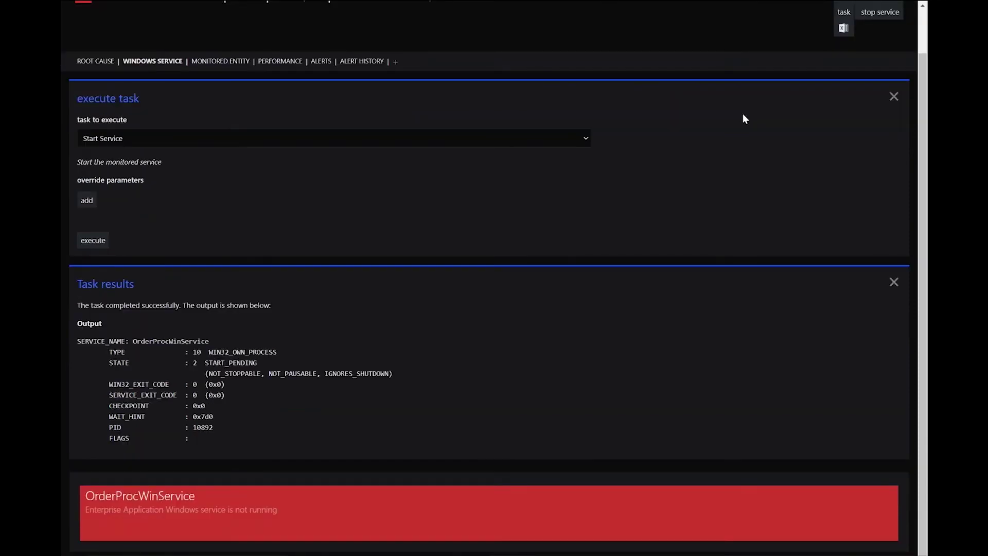
click(893, 97)
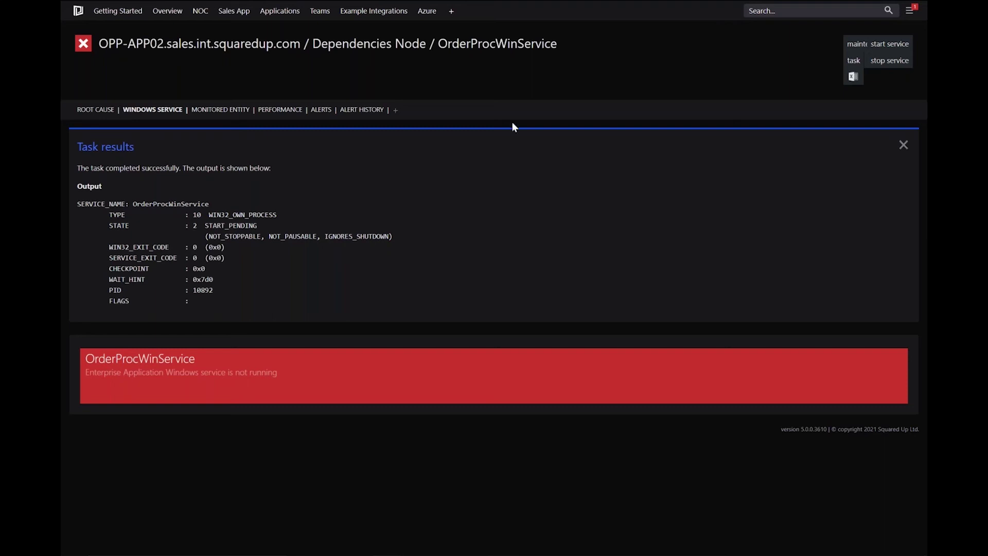
Open the Enterprise Applications dashboard, then the Sales App listed there and its Map perspective.
mouse_move(304, 15)
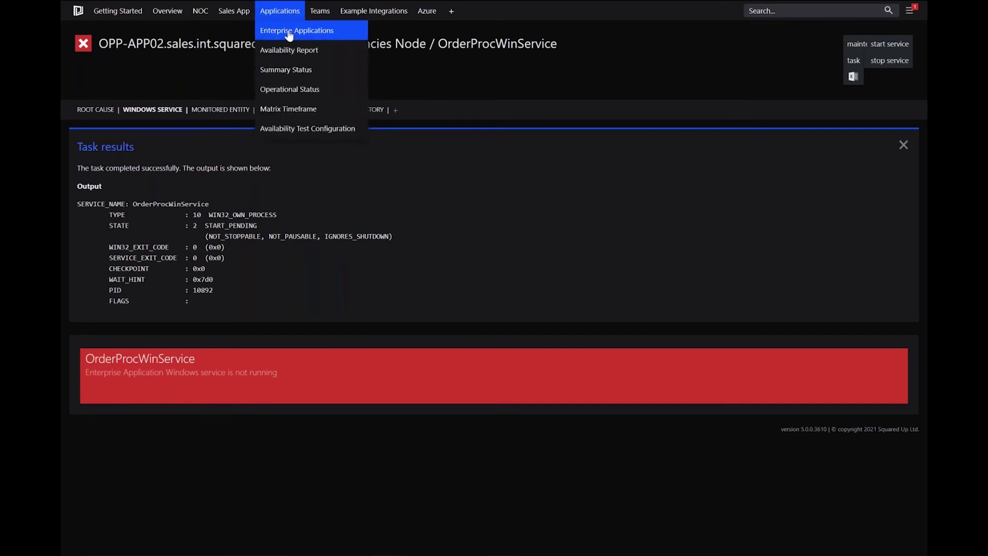
click(289, 34)
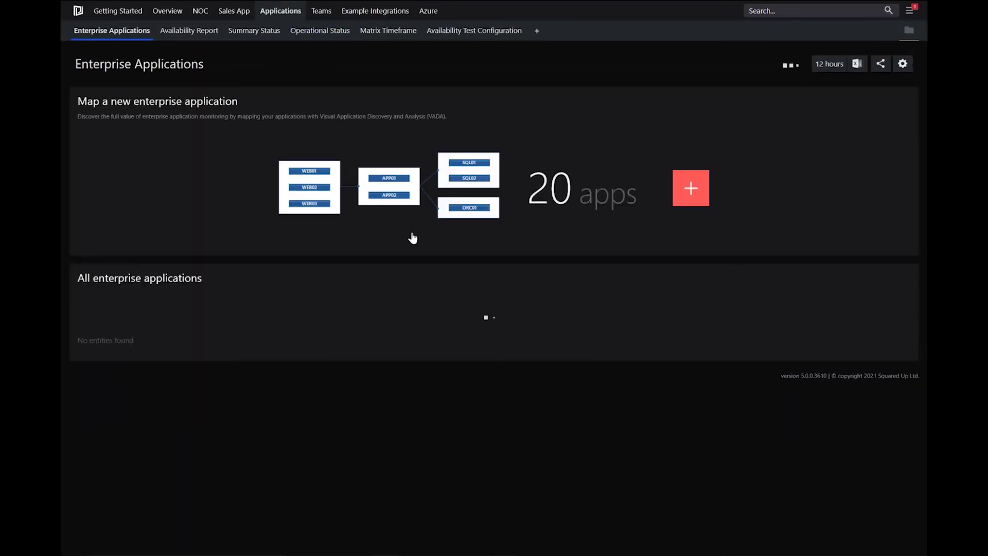
mouse_move(268, 12)
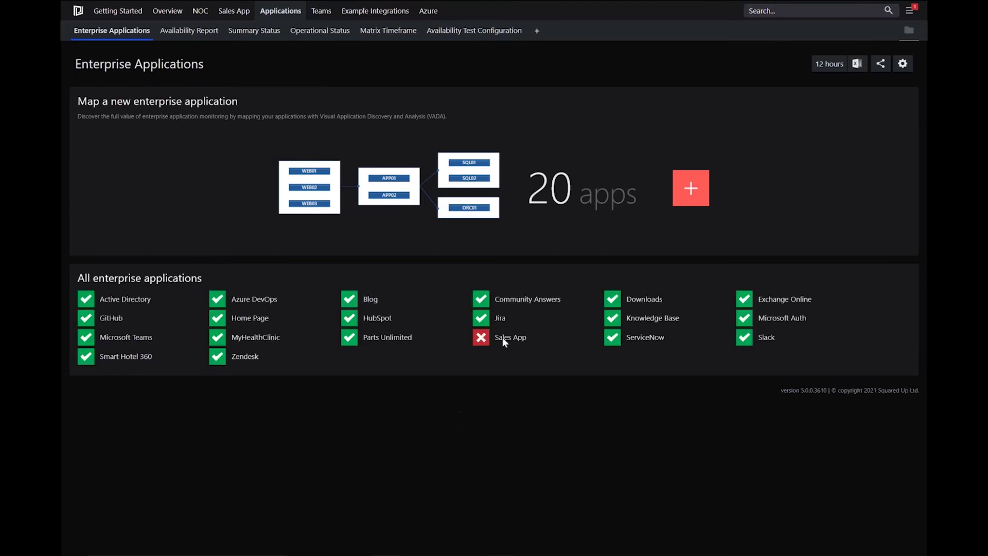
click(510, 337)
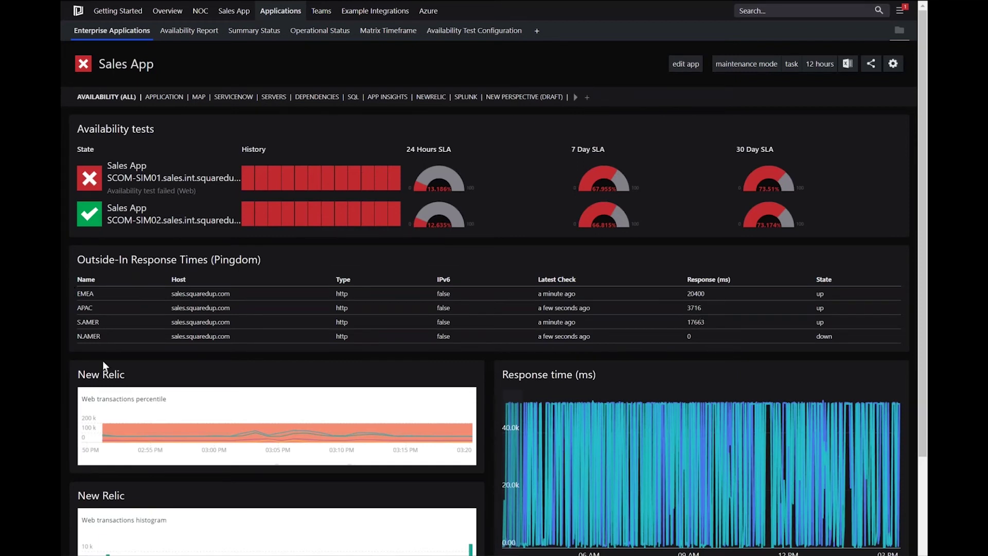
click(198, 98)
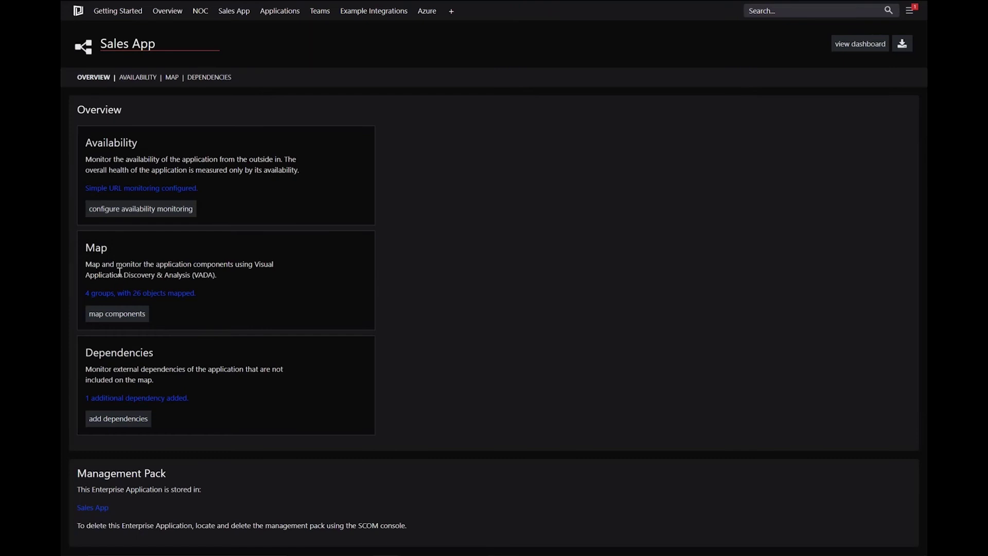
Open the Sales App's map component editor, discover OPP-APP01's outgoing connections, reveal its three incoming ones and return to the dashboard.
click(118, 314)
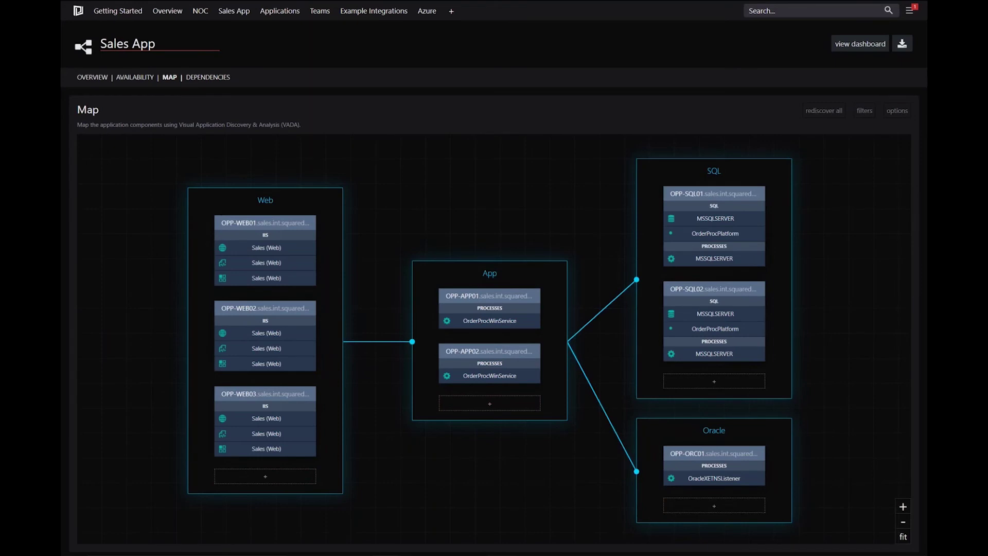
mouse_move(494, 299)
click(494, 297)
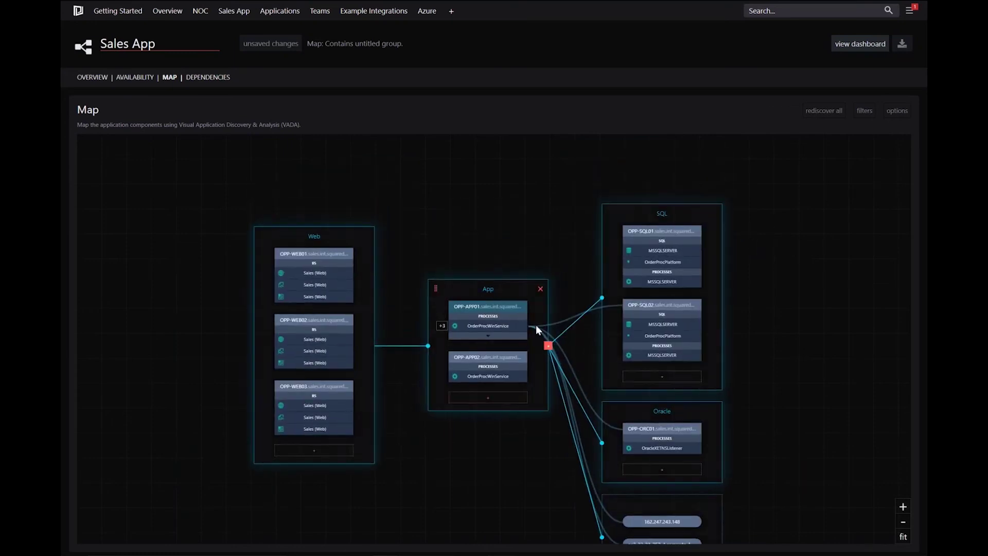
scroll(535, 325, up, 3)
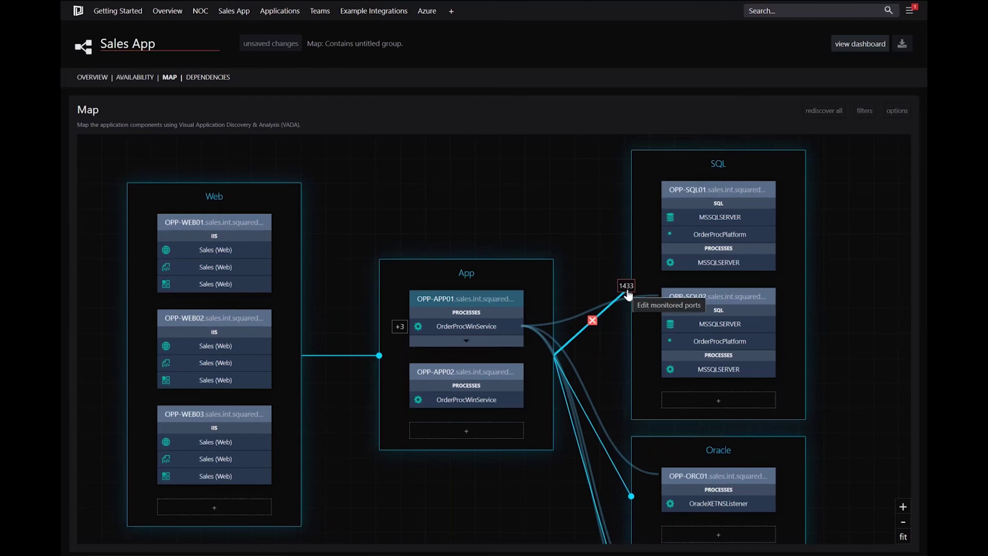
mouse_move(468, 328)
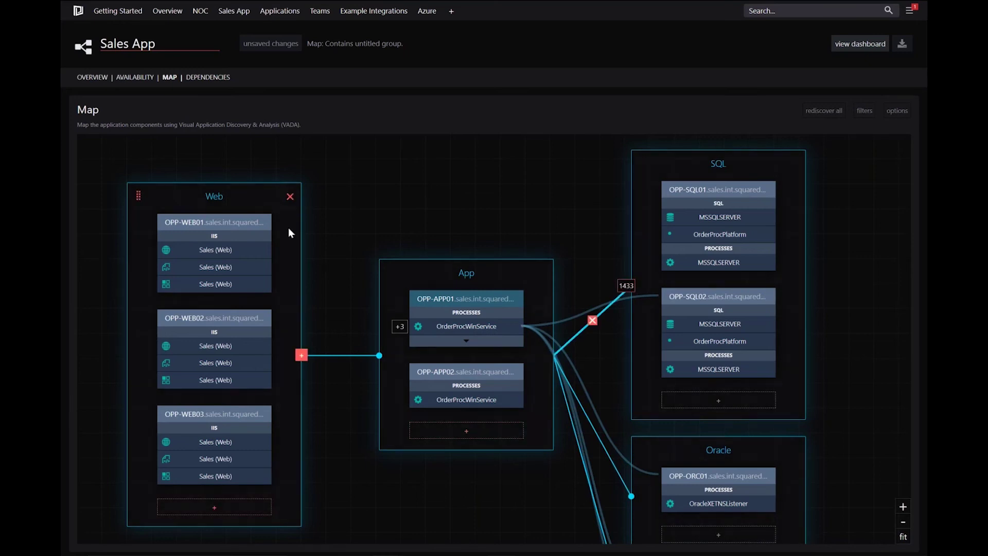
click(400, 327)
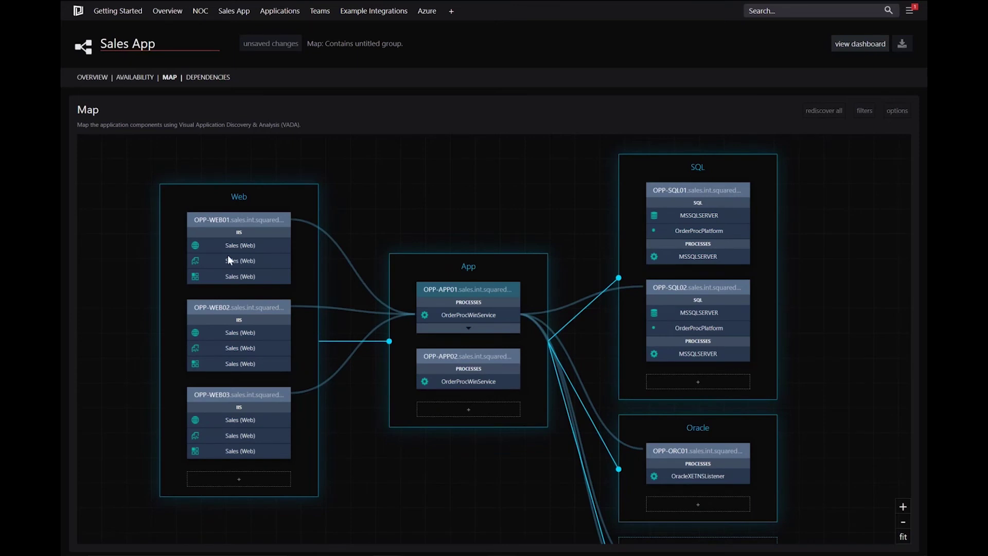
click(852, 49)
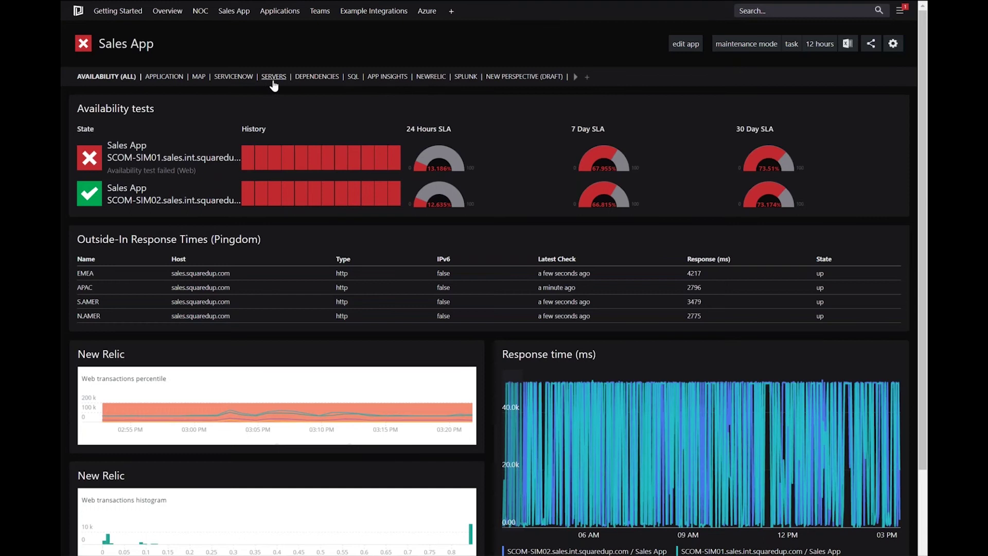
Examine the Sales App's ServiceNow incidents and changes, and its Splunk event sources and host events.
click(228, 77)
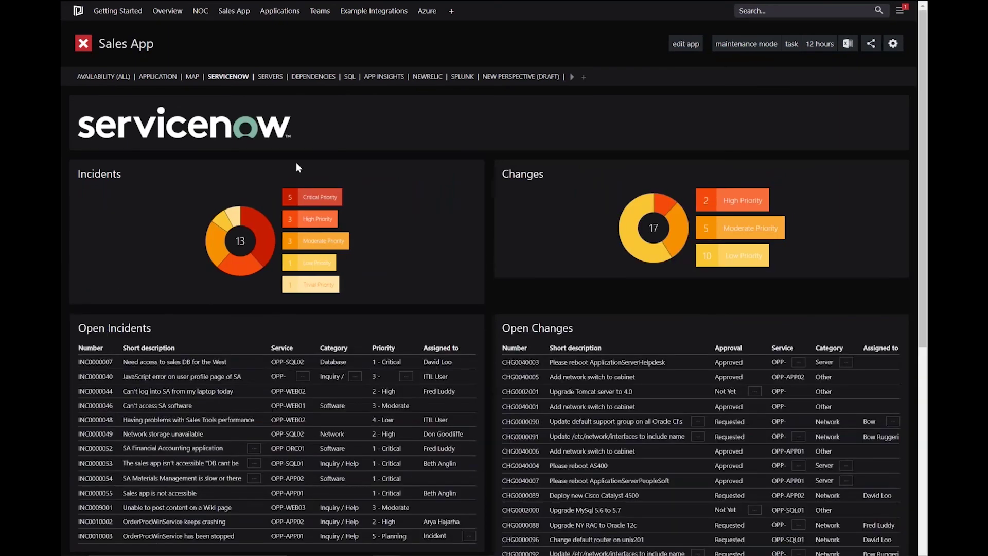
scroll(324, 238, down, 1)
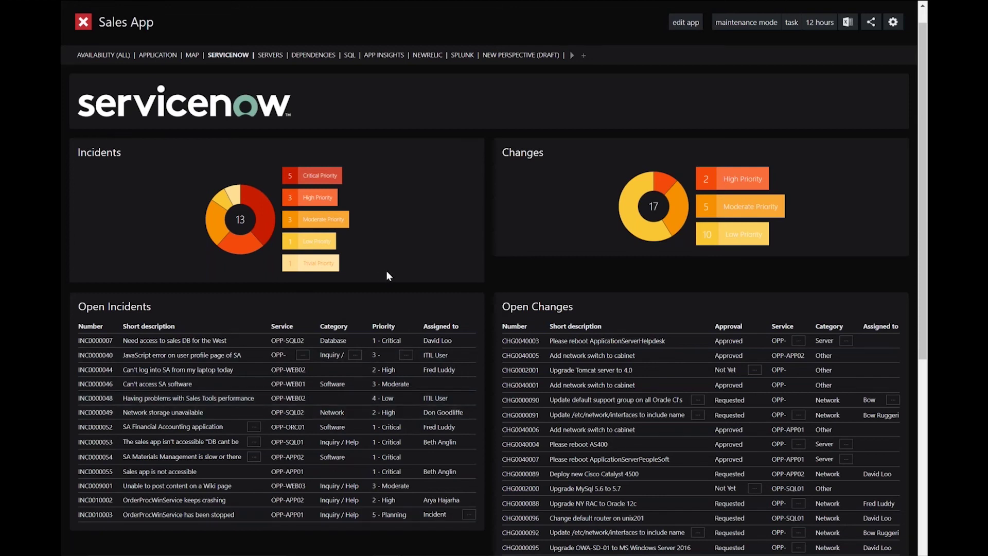
scroll(387, 270, up, 1)
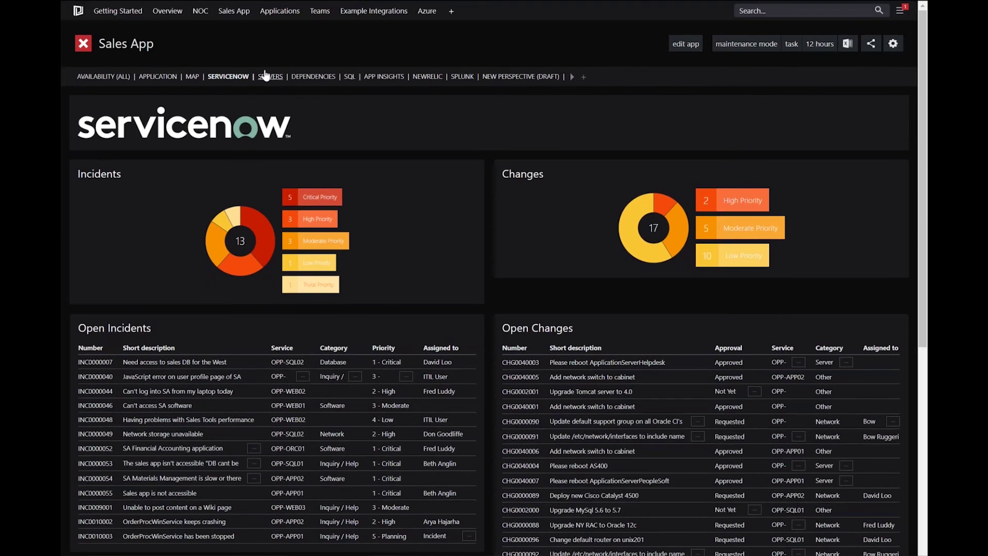
click(468, 78)
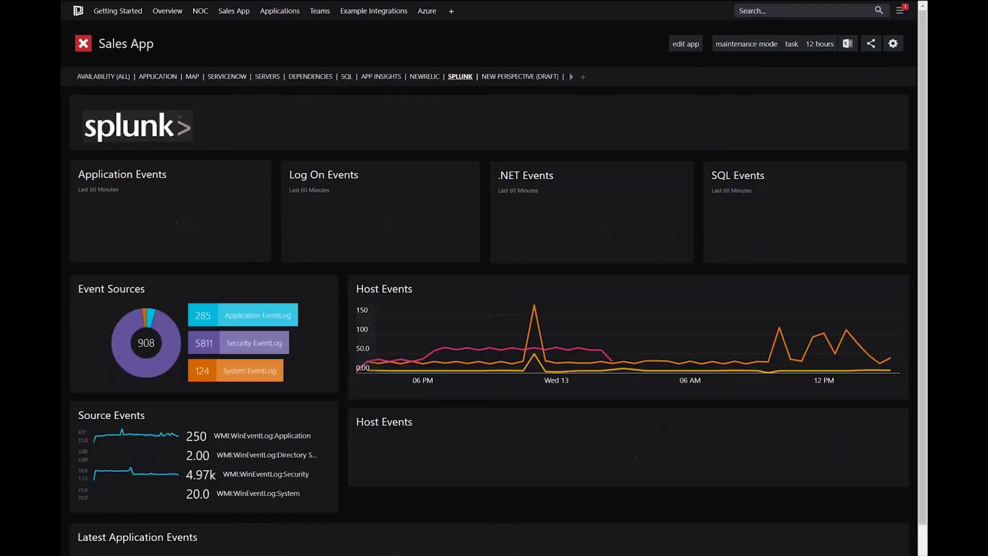
scroll(467, 78, down, 1)
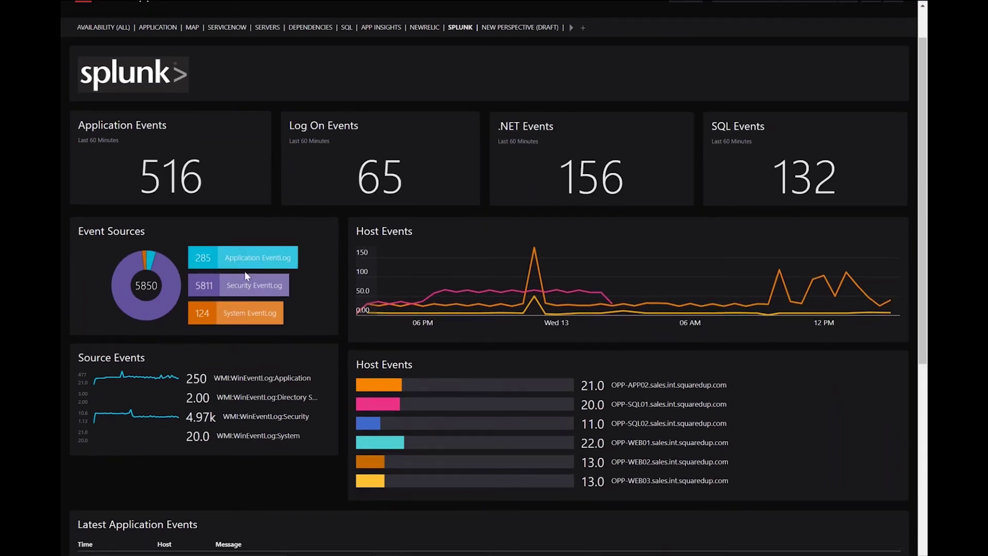
Open the Sales App's SQL perspective and examine its instance, database and log health and the SQL performance graphs.
mouse_move(557, 289)
scroll(352, 121, up, 1)
click(347, 76)
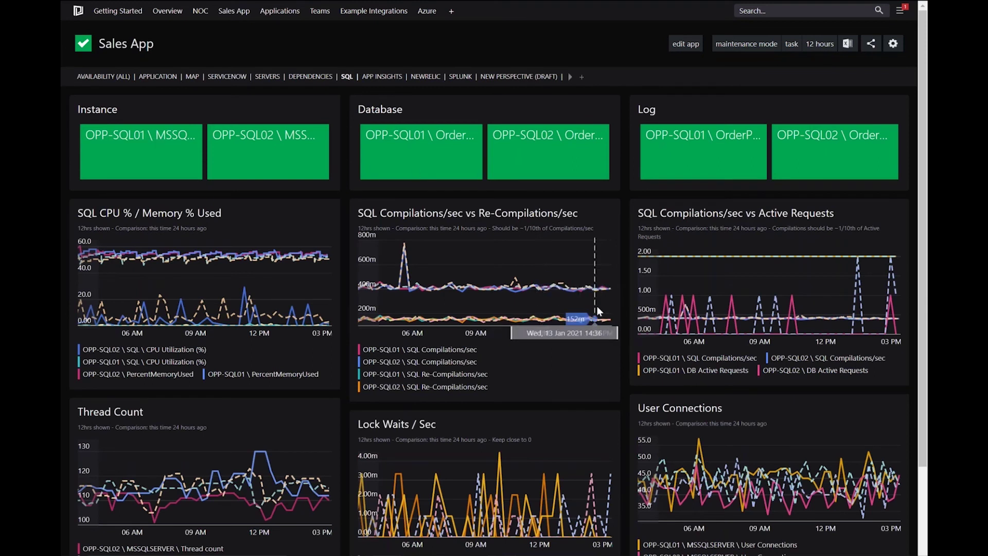
scroll(598, 310, down, 1)
scroll(598, 311, down, 1)
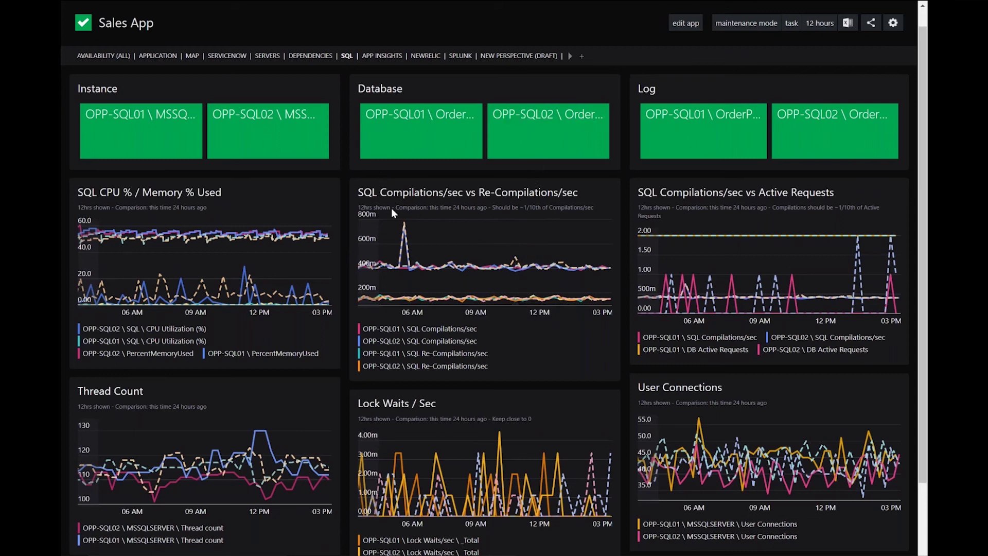
scroll(321, 247, down, 1)
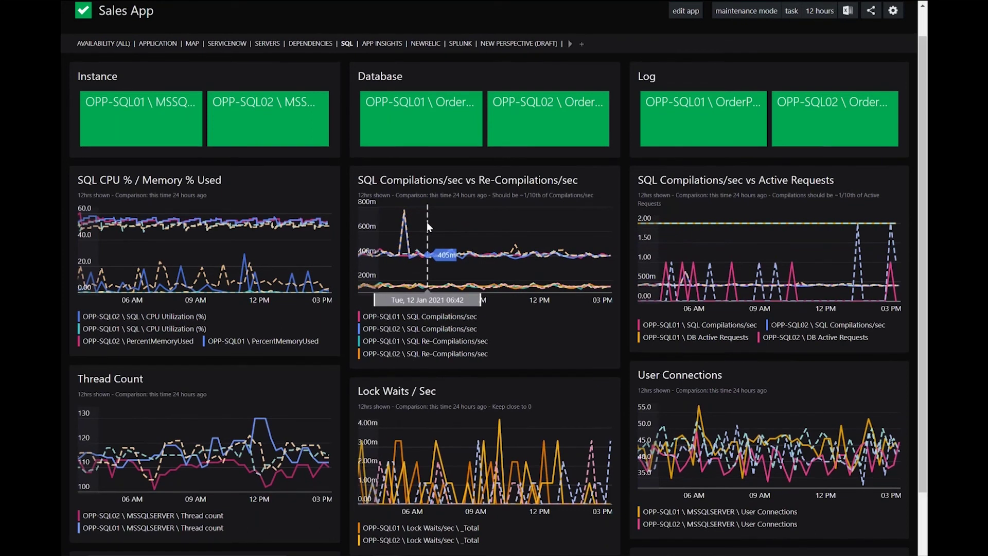
scroll(562, 140, up, 1)
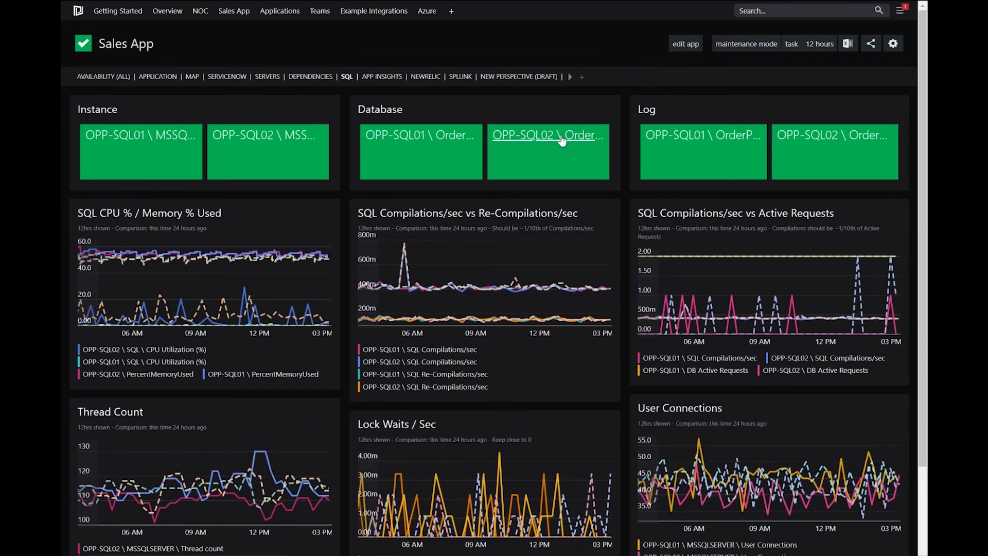
Open OPP-SQL02's Order database and view its active connections over 3, 6 and 12 months, all time and 24 hours.
click(562, 140)
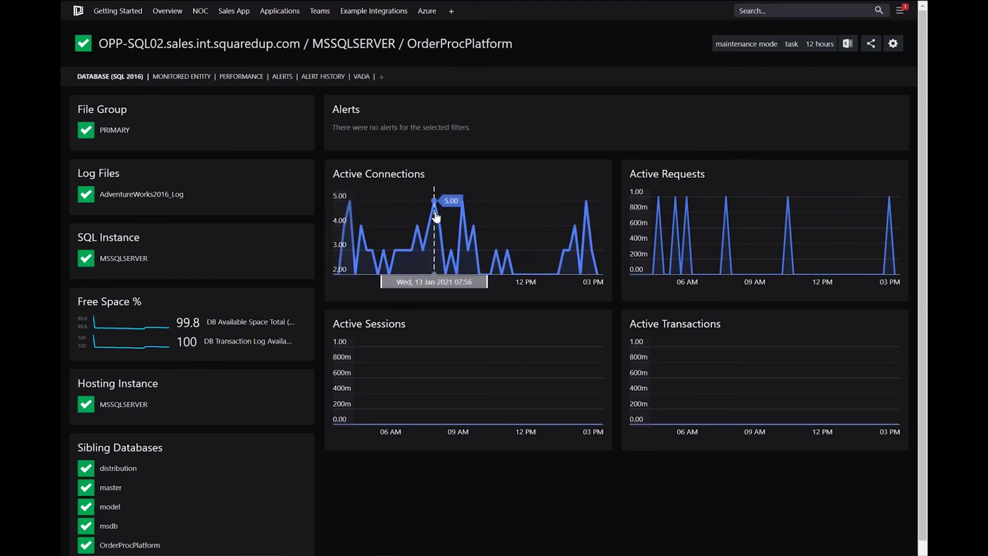
click(463, 223)
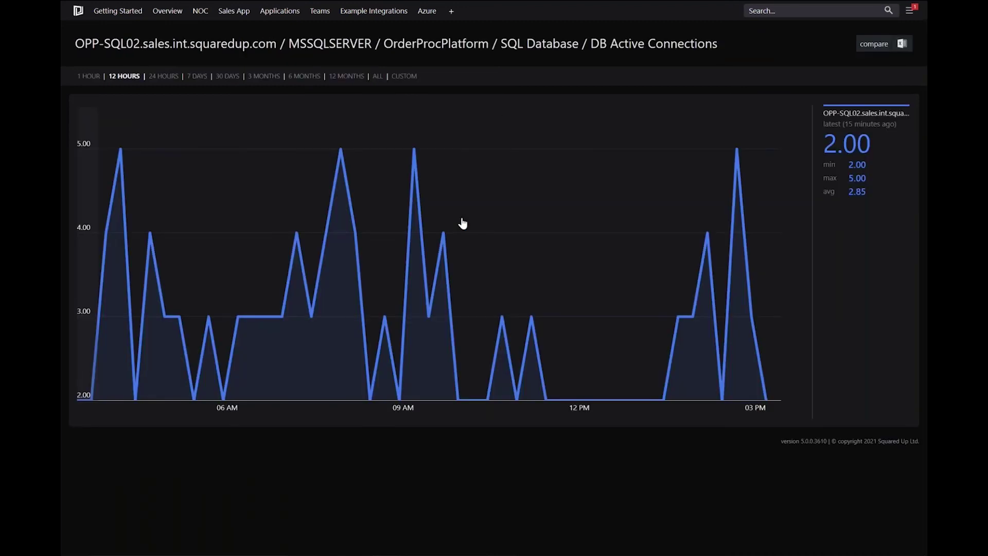
click(261, 77)
click(305, 77)
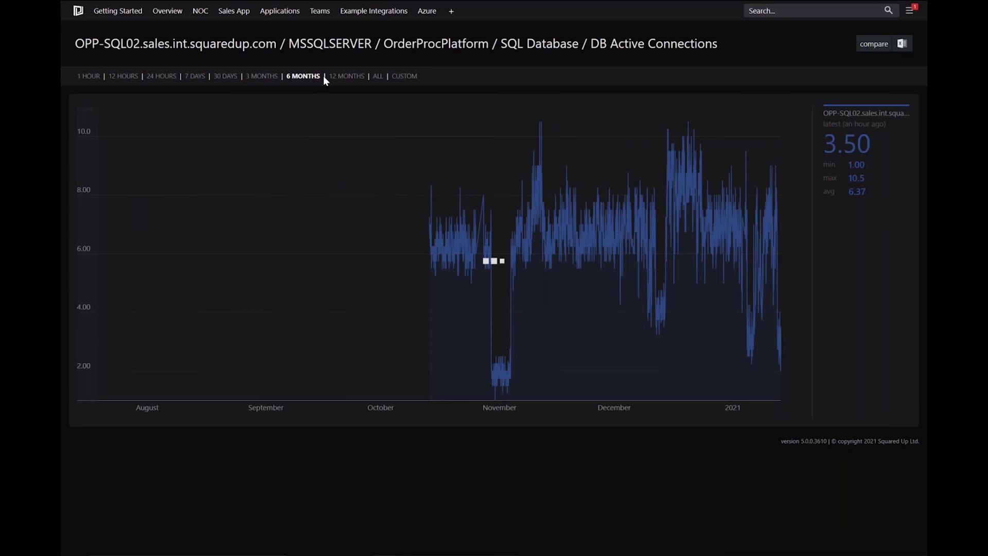
click(346, 76)
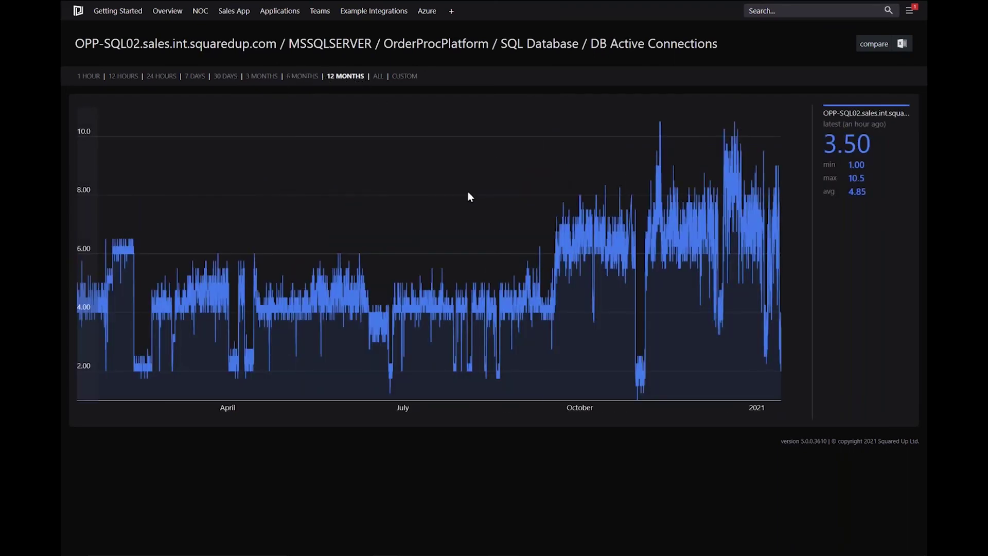
click(377, 78)
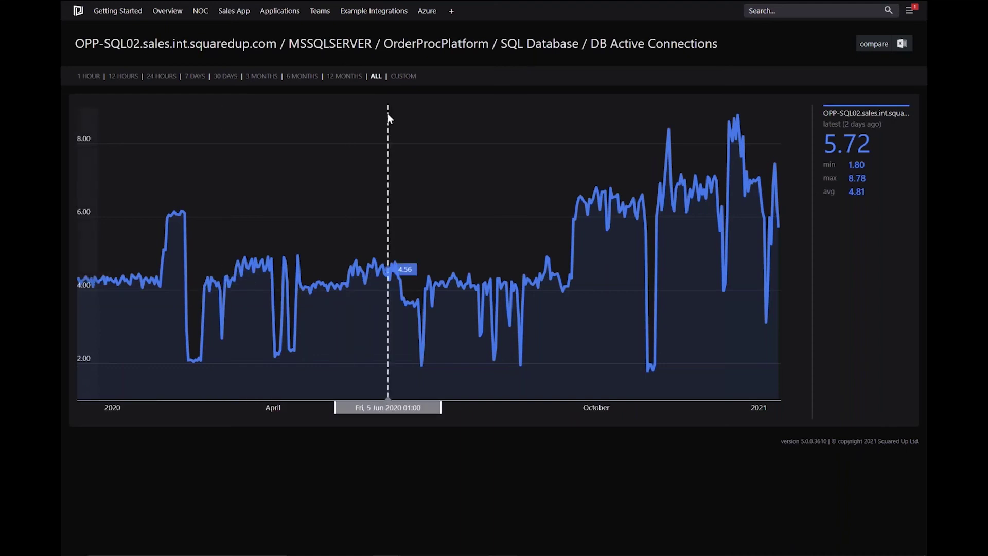
click(170, 76)
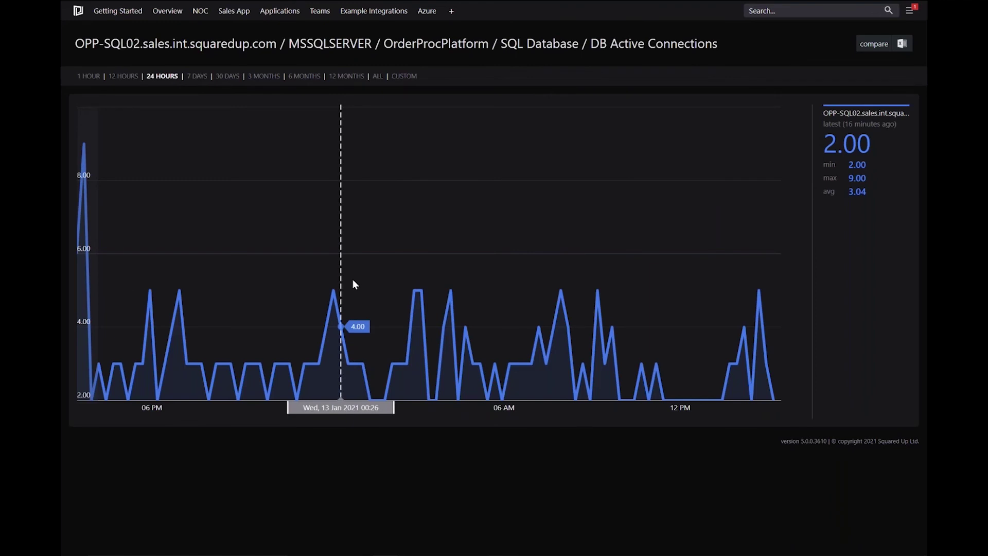
Compare the active connections with OrderProcPlatform on OPP-SQL01 using a list comparison, viewed over 12 hours and 30 days.
click(874, 44)
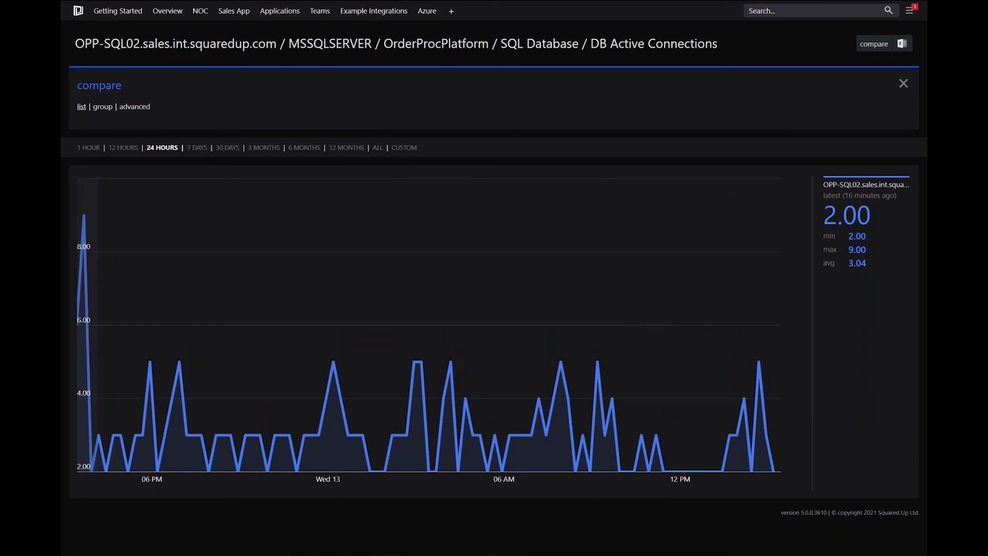
click(81, 107)
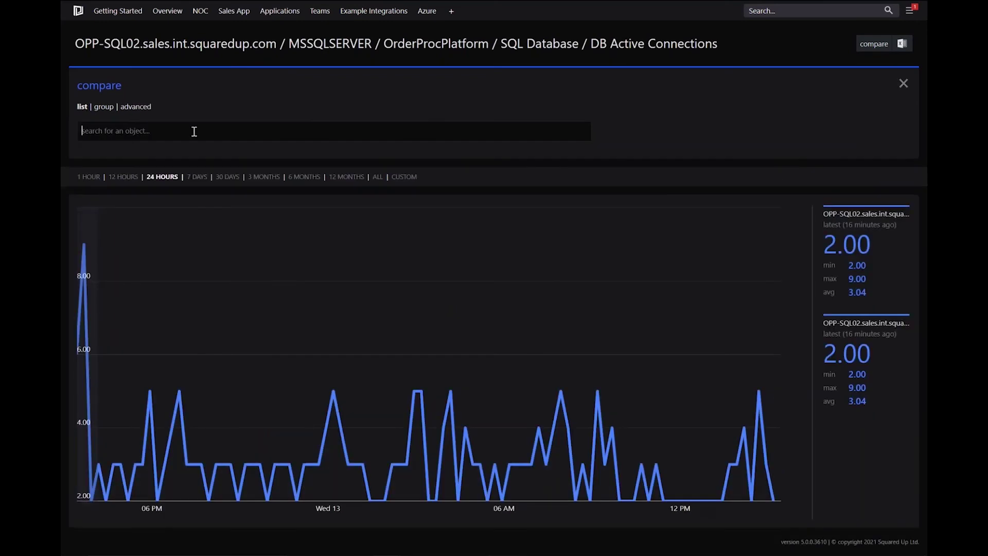
text(orderprocplat)
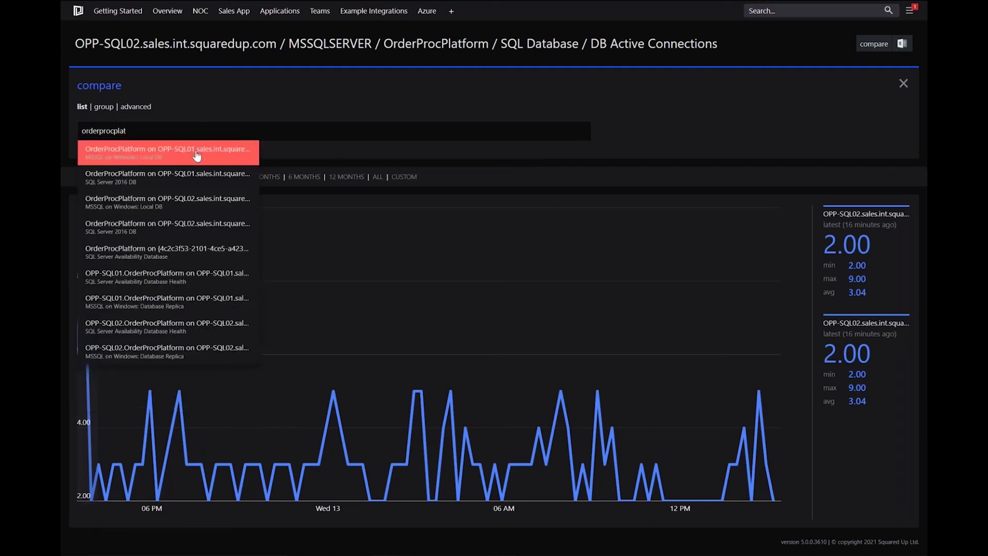
click(197, 156)
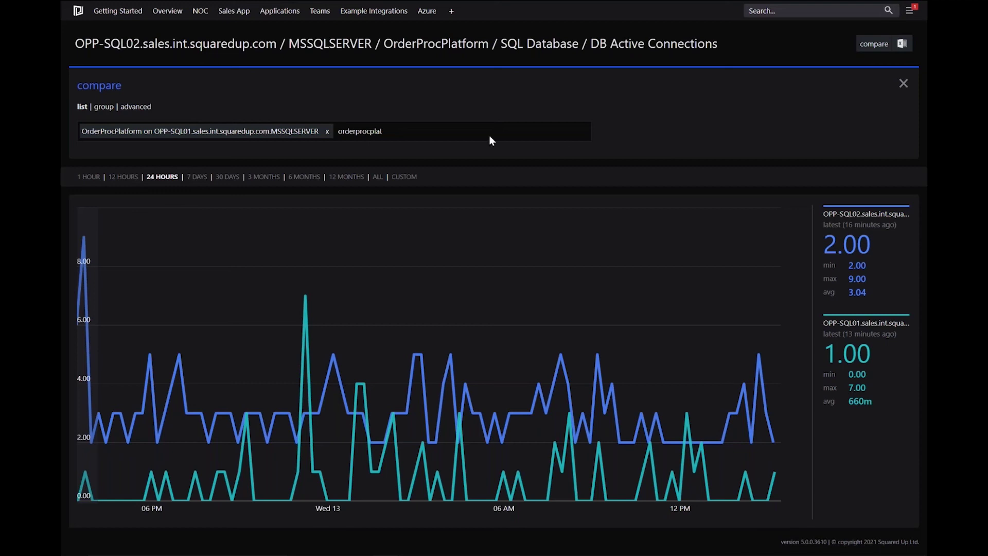
click(123, 177)
click(227, 177)
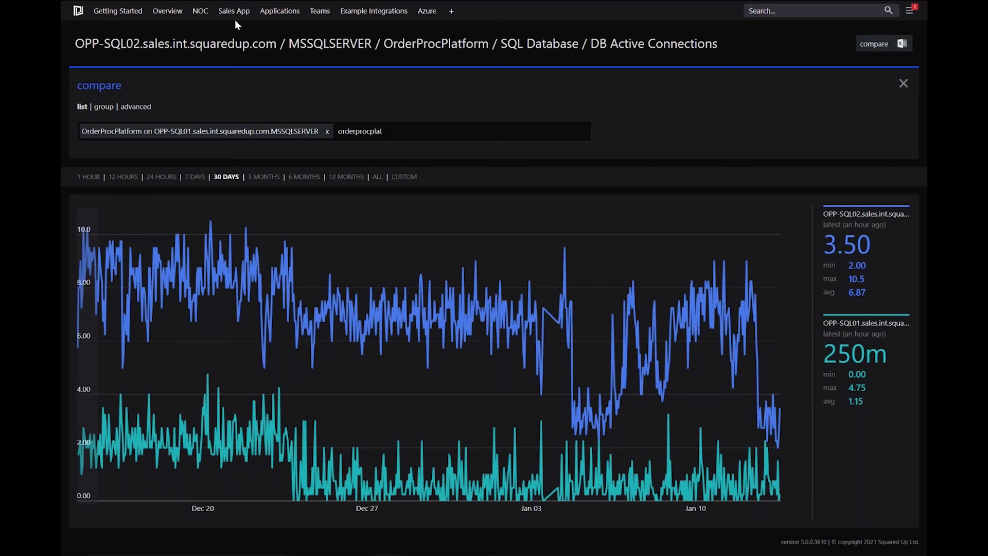
Open the Sales App's Overview dashboard and review its ServiceNow incidents and changes and the connections graph.
mouse_move(234, 11)
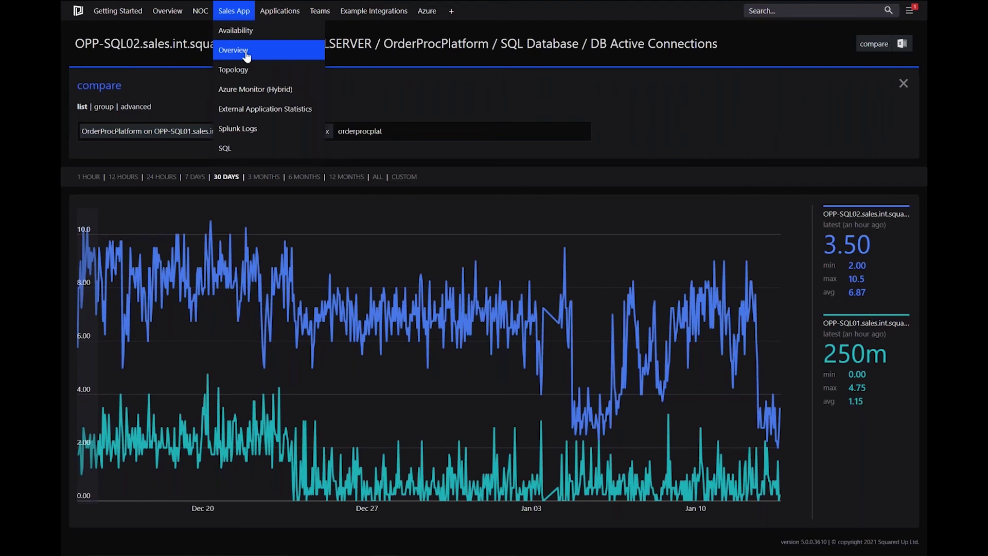
click(246, 54)
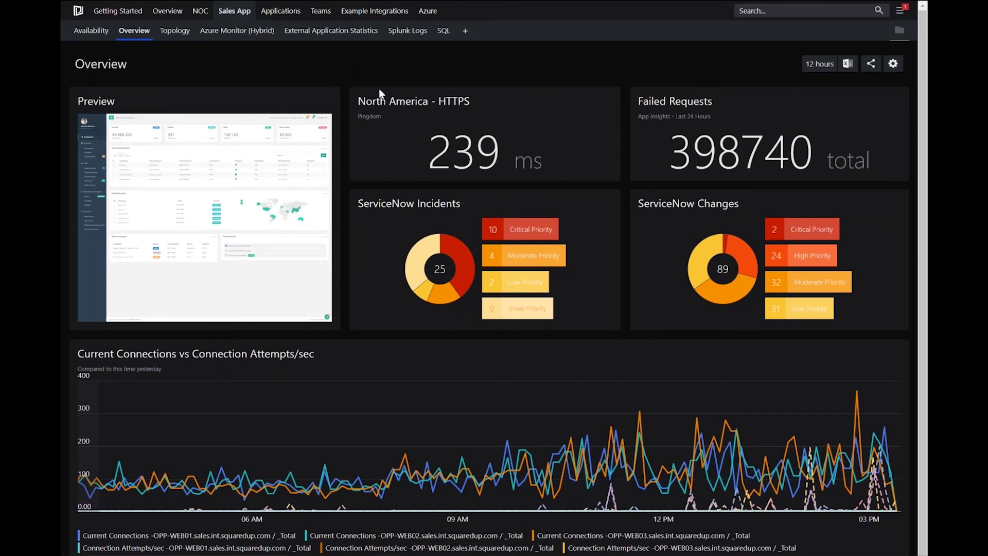
click(493, 227)
scroll(493, 228, down, 1)
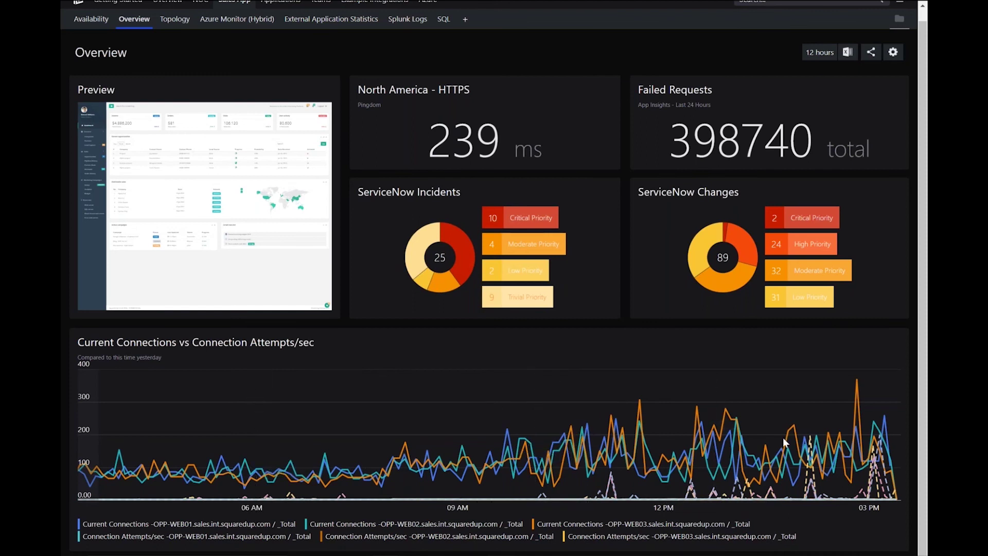
Enable open access in the Overview dashboard's sharing options and preview the open access version.
click(869, 53)
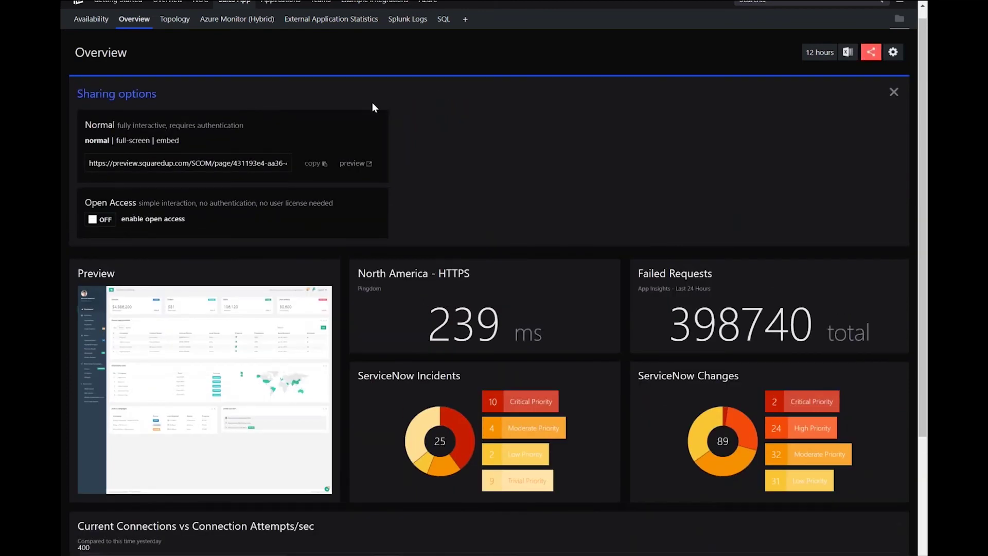
click(103, 220)
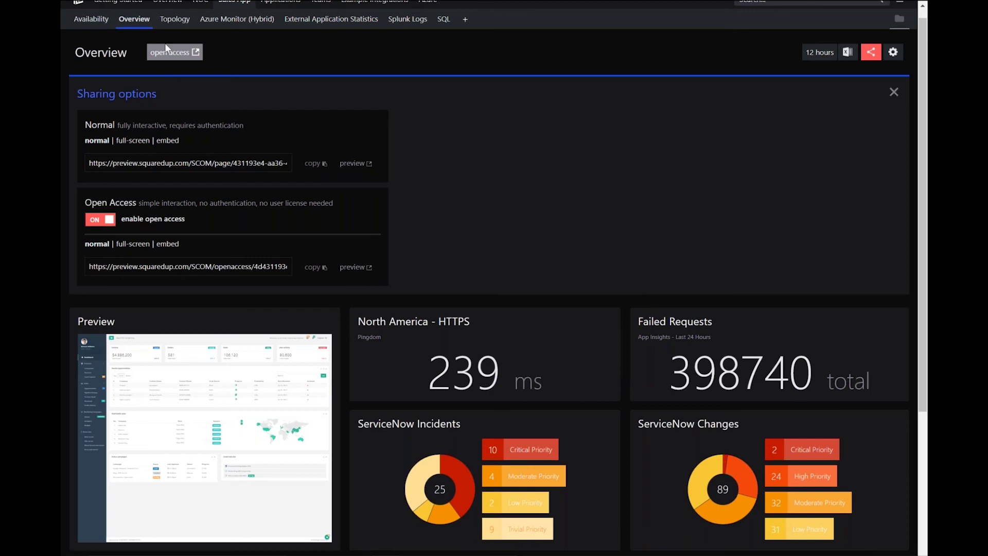
click(355, 266)
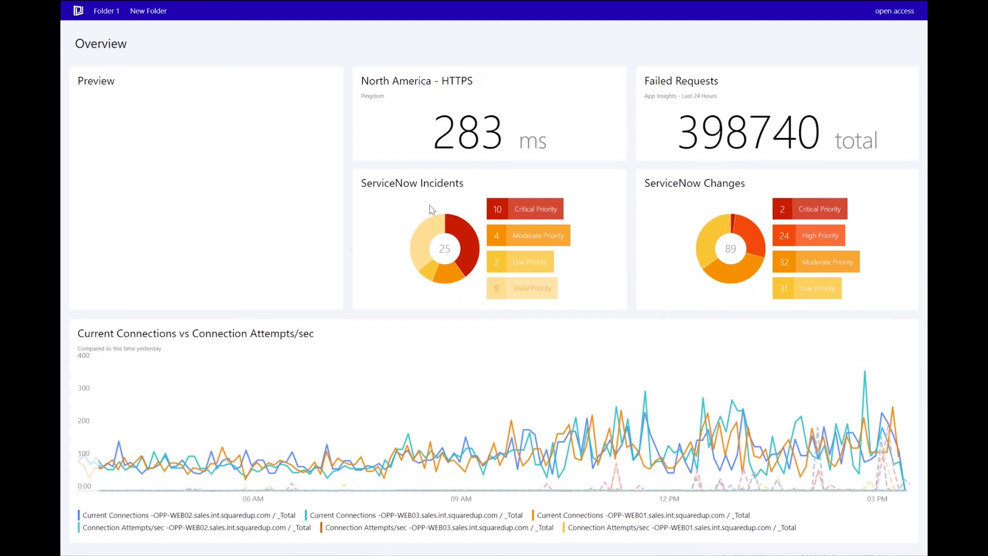
mouse_move(468, 236)
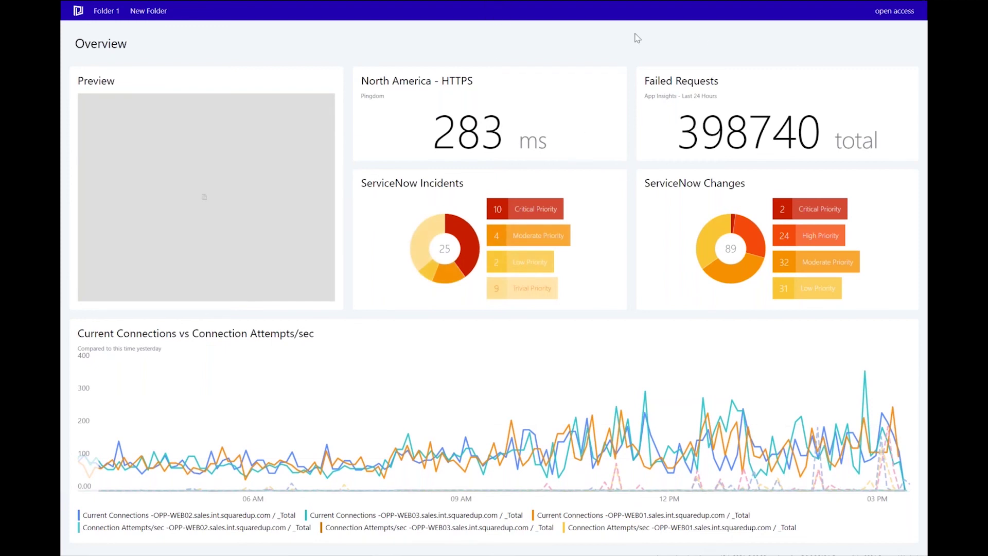
Switch to the presentation slide show and advance past the "360° Application Dashboards" demo slide.
key(alt+Tab)
key(alt+Tab)
key(alt+Tab)
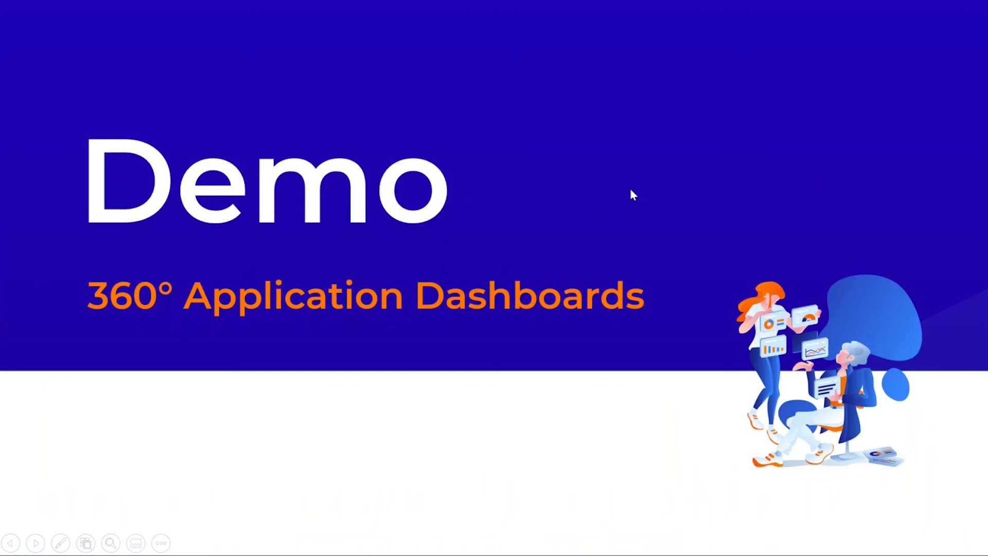
key(Right)
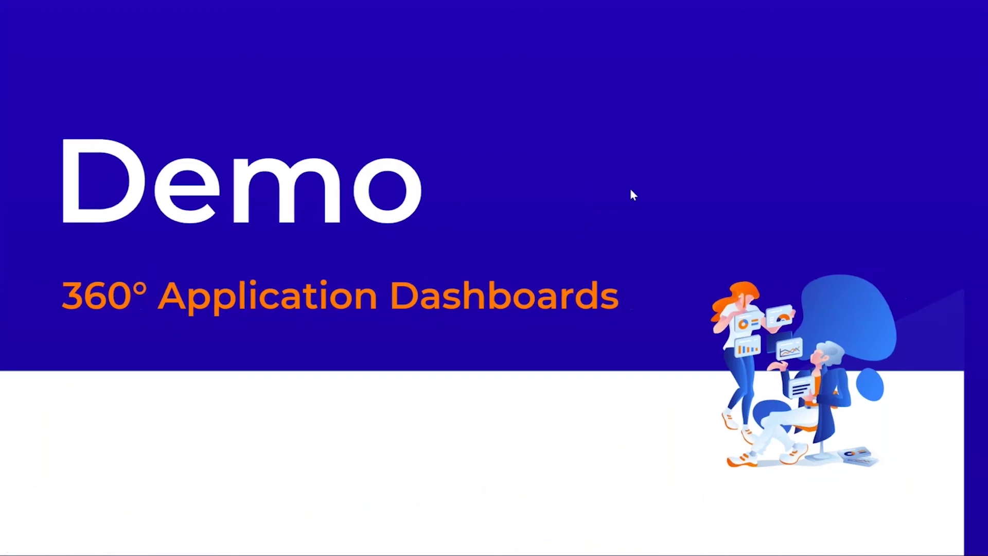